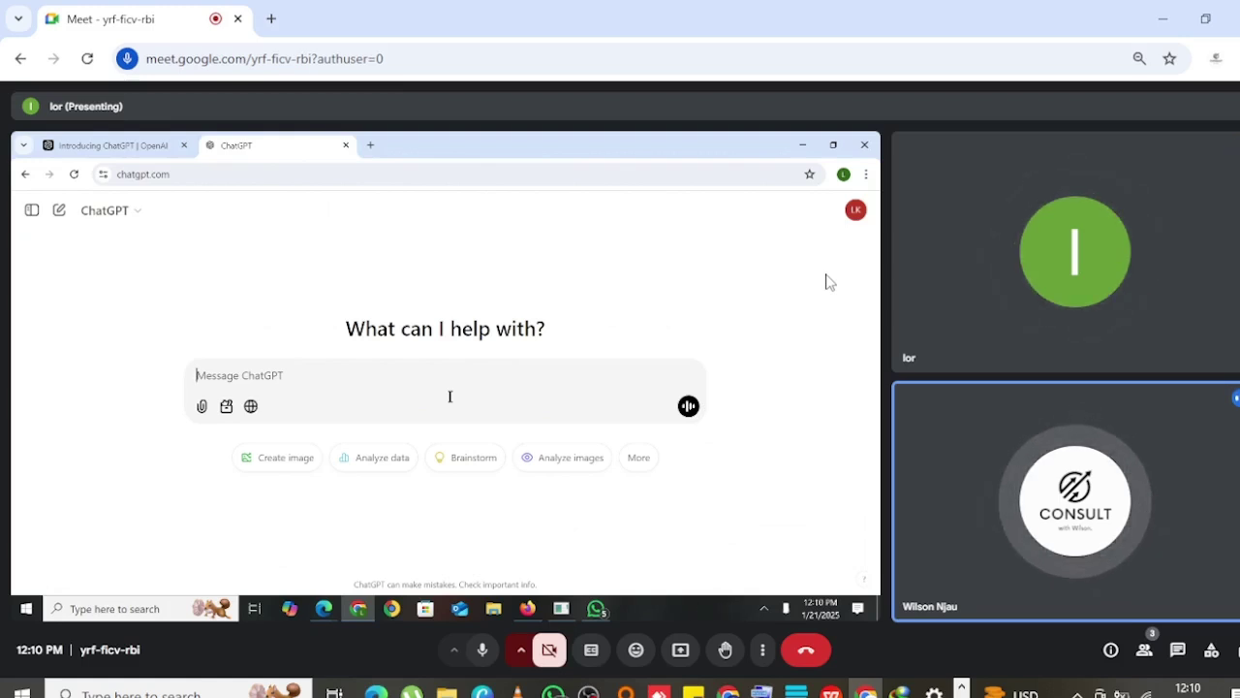
# Begin the chat prompt with "I want to create a pinterest business page focused on", correcting the typing errors.
pyautogui.write('I')
pyautogui.press('BackSpace')
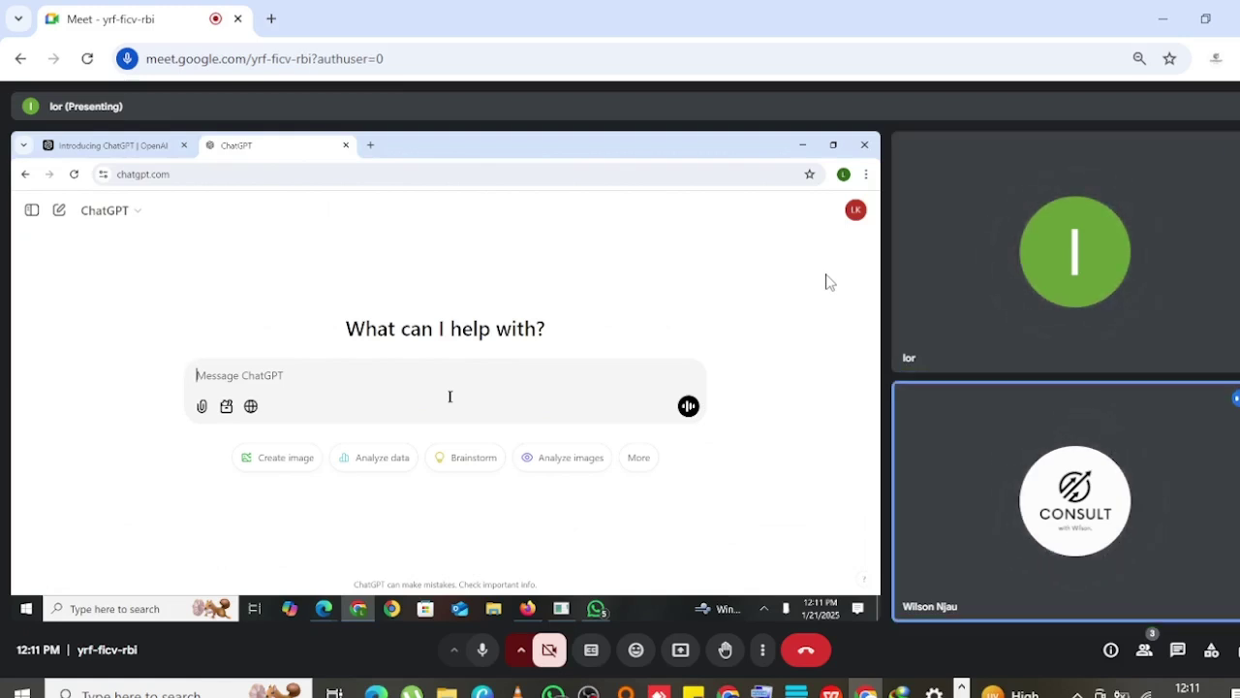
pyautogui.write('iI')
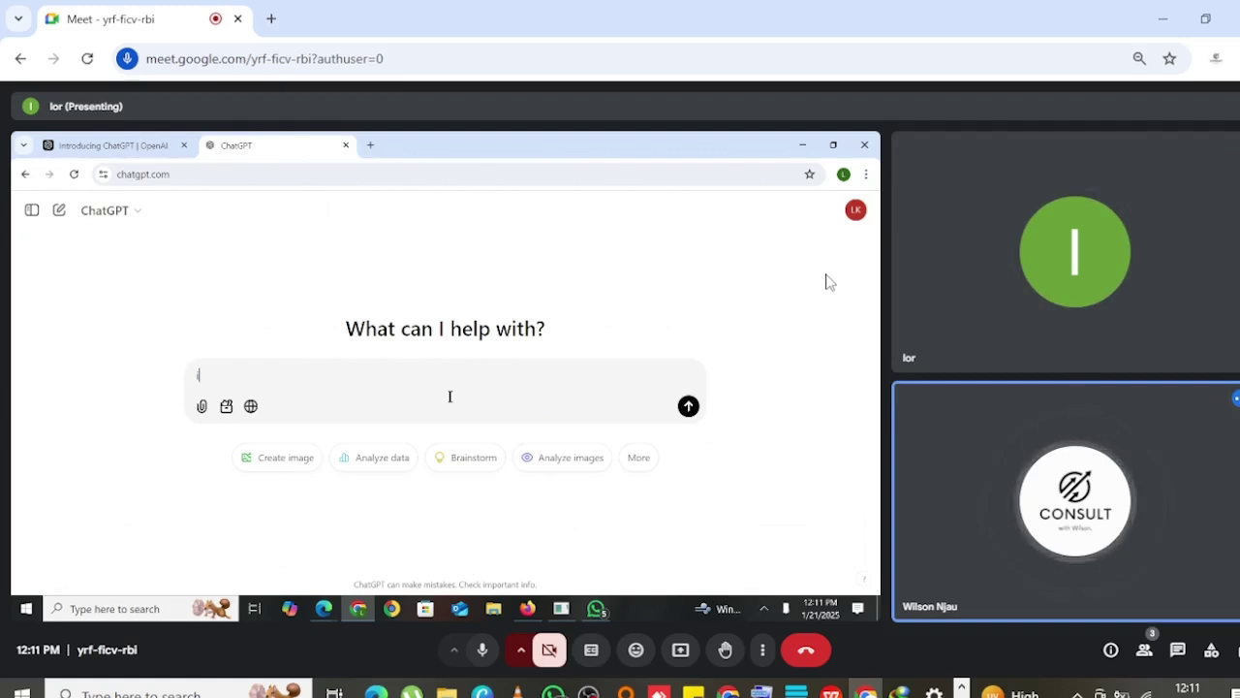
pyautogui.write(' w')
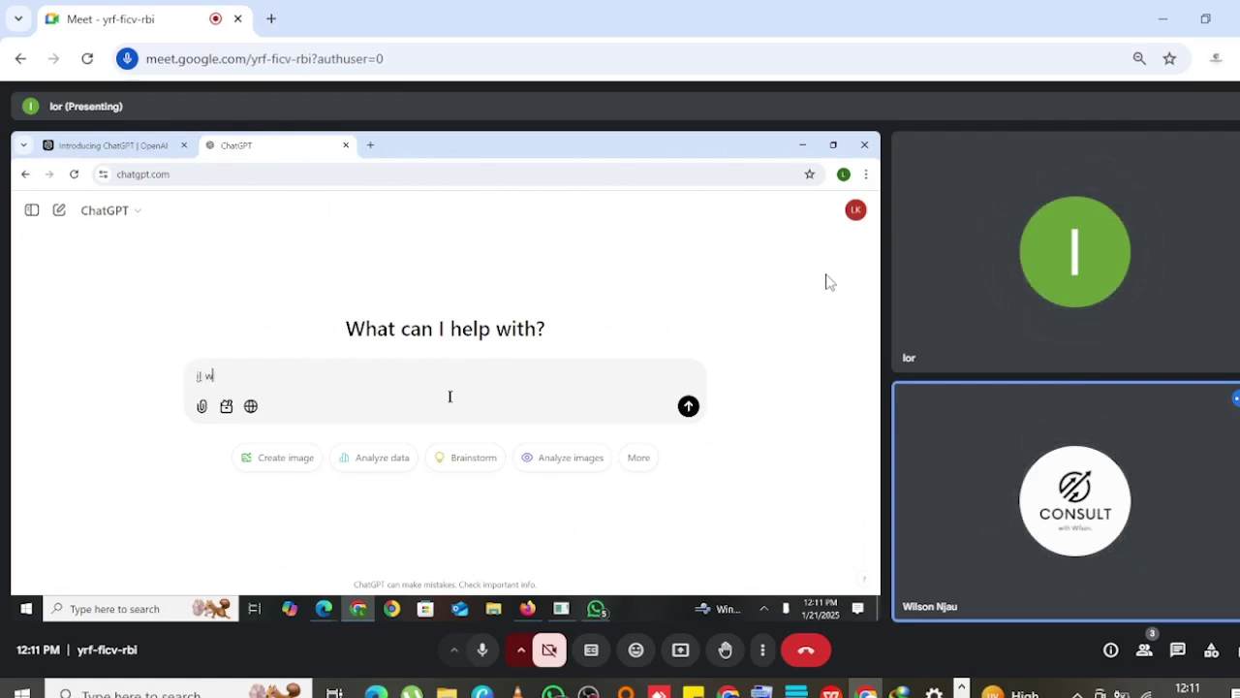
pyautogui.write('ant to')
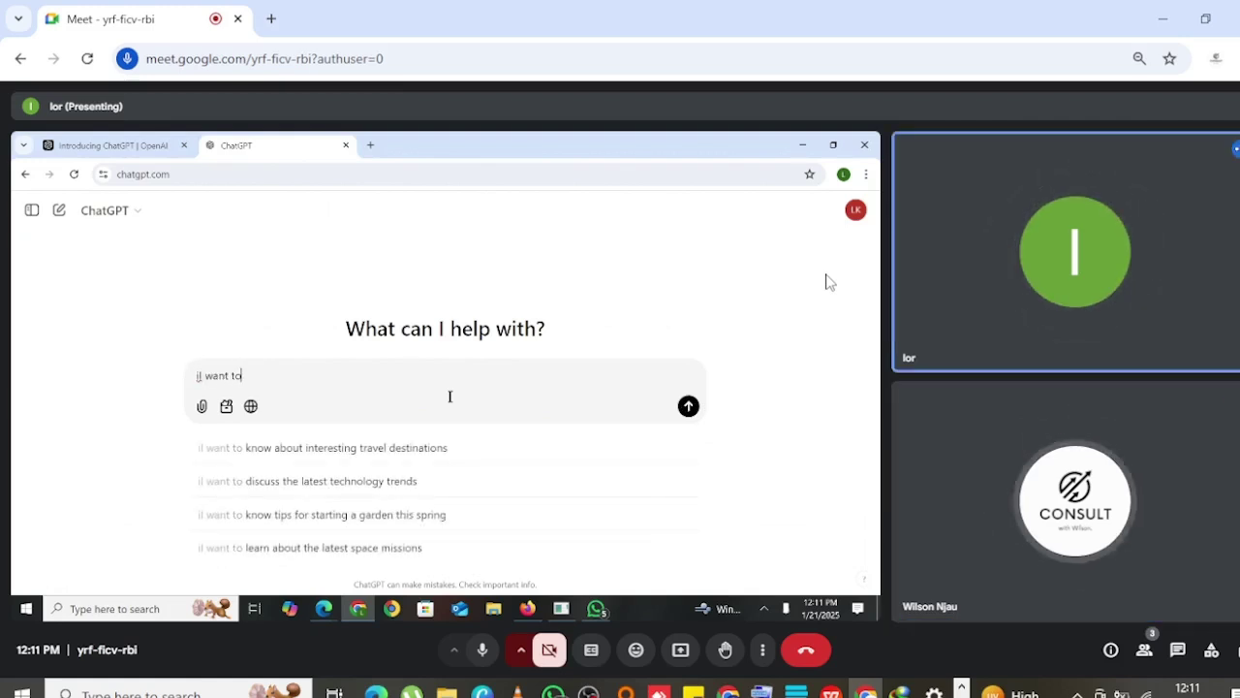
pyautogui.write(' create')
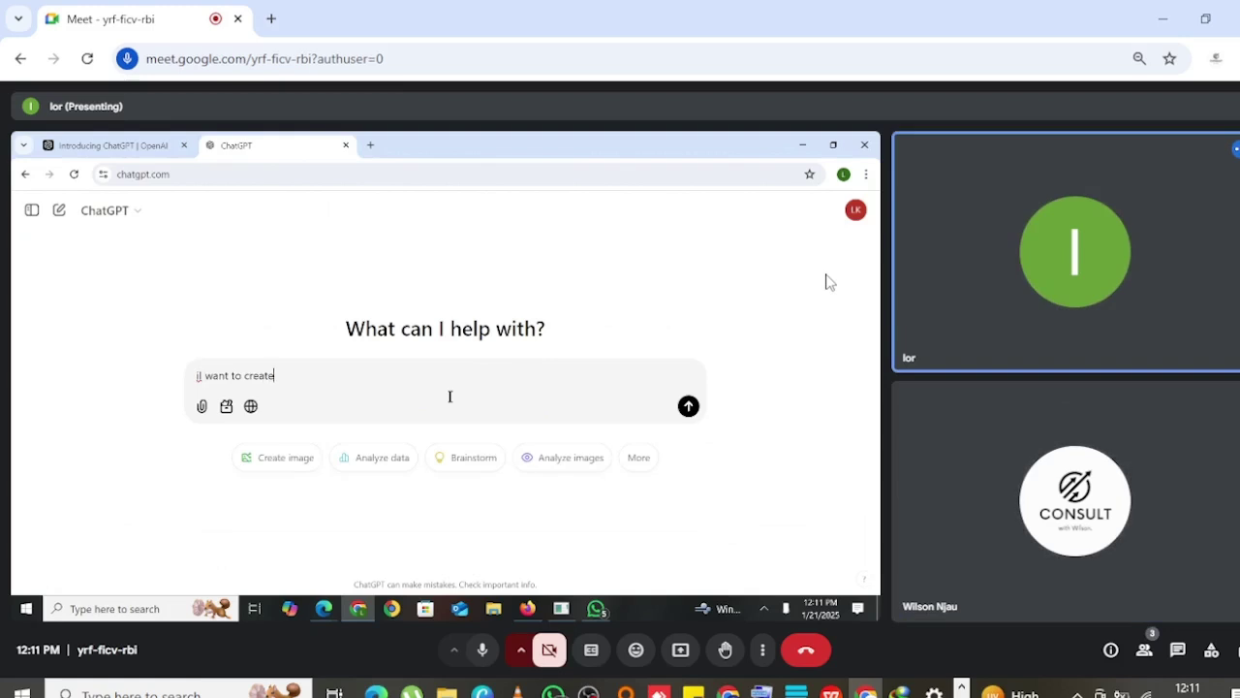
pyautogui.write(' apint')
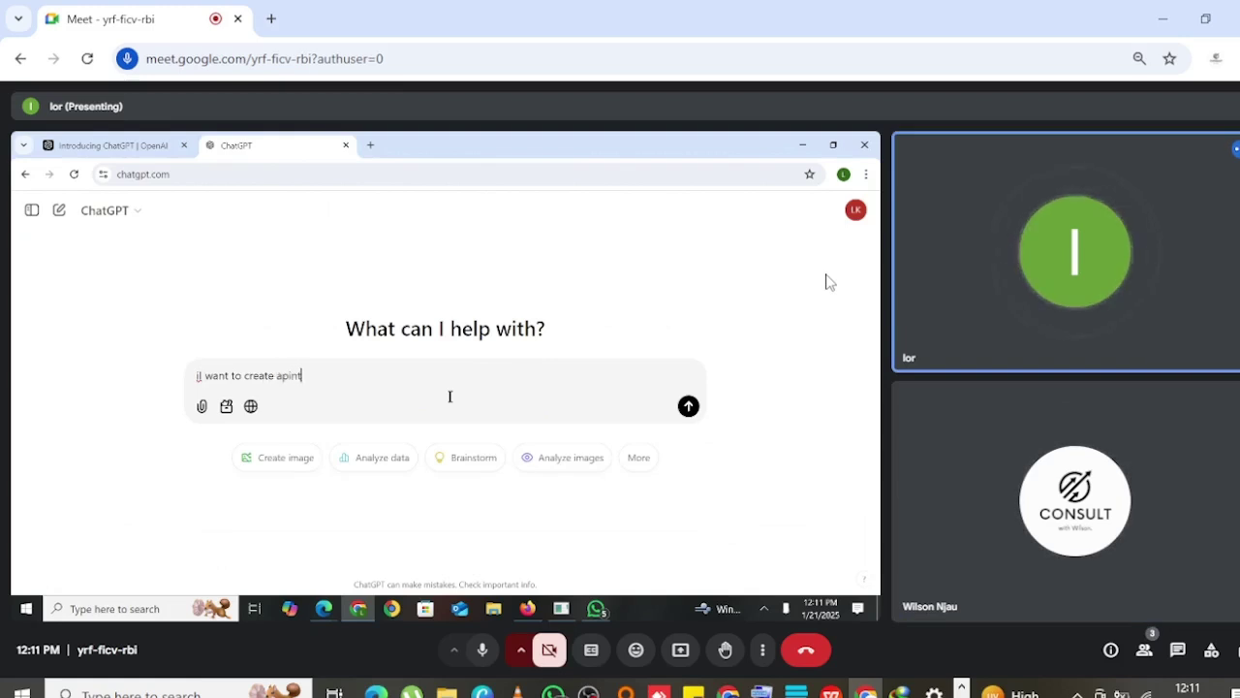
pyautogui.write('erest b')
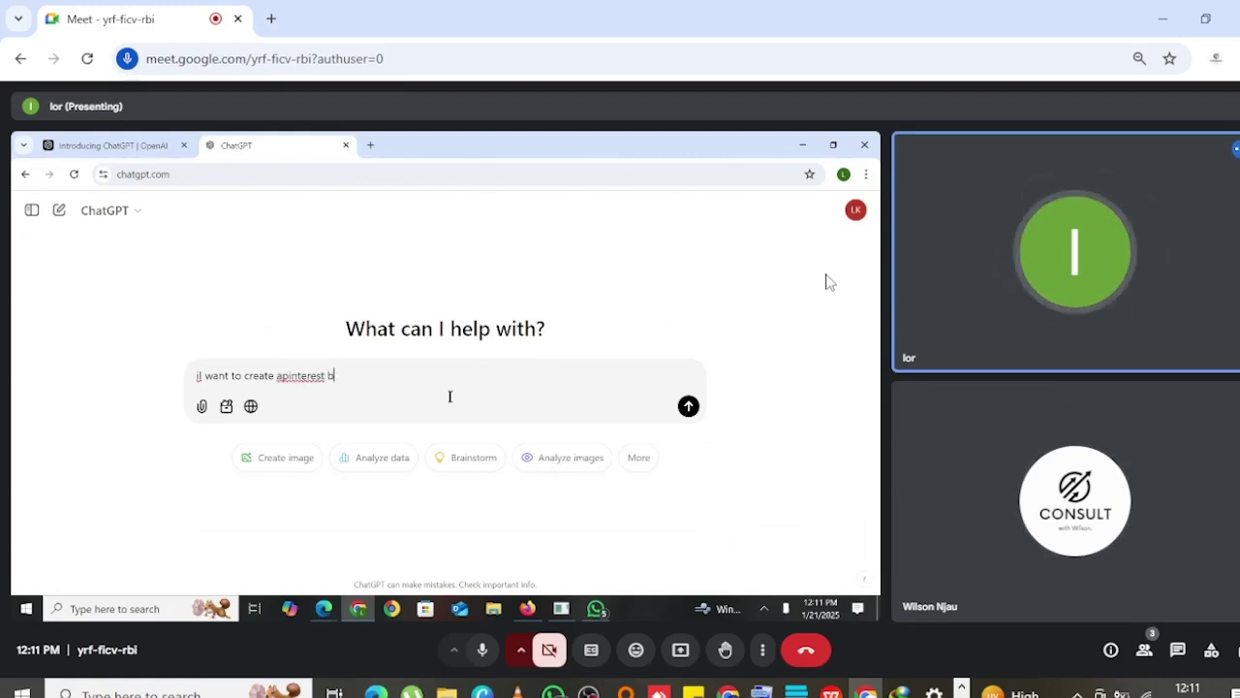
pyautogui.write('usiness')
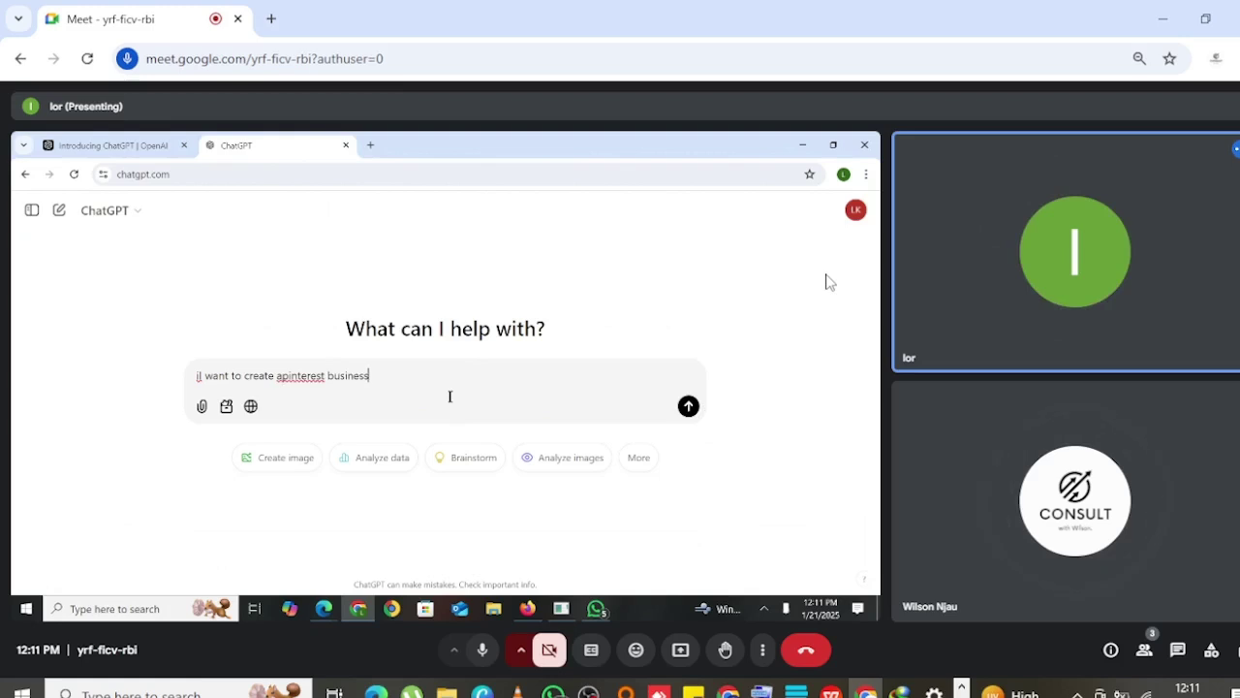
pyautogui.write(' page')
pyautogui.click(280, 377)
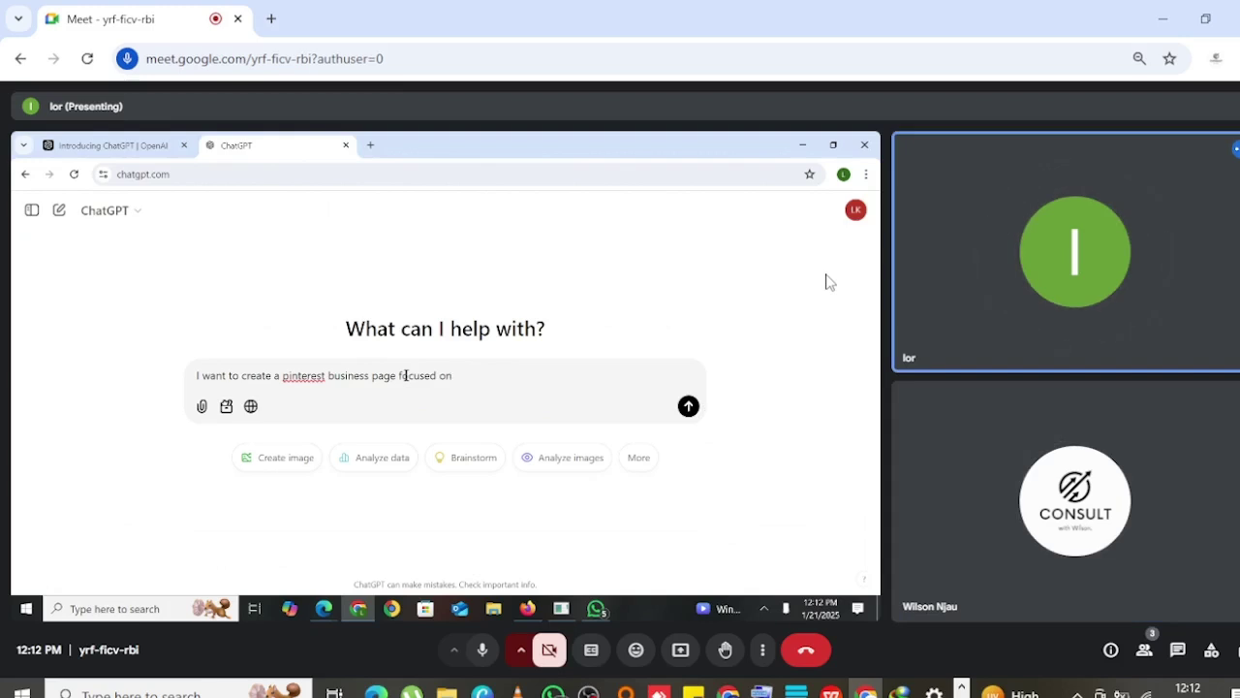
# Complete the prompt with fitness for ladies, request a business name and a suggested username, send it and review the reply.
pyautogui.write('fi')
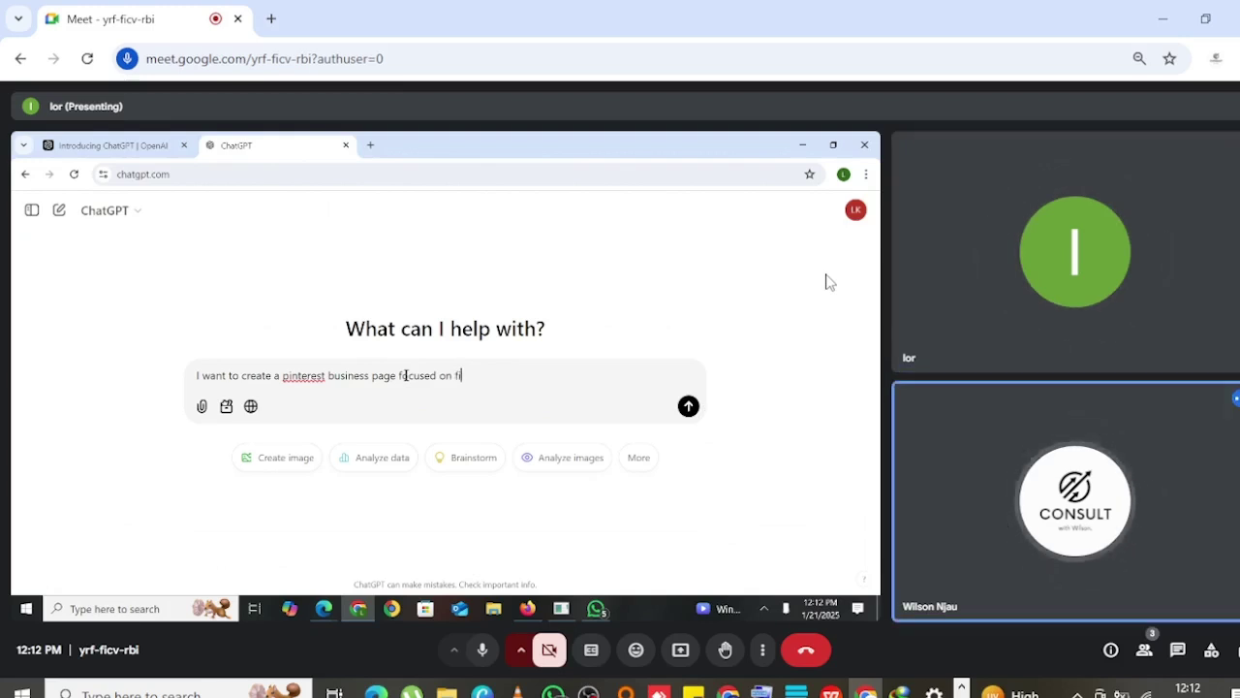
pyautogui.write('tness ')
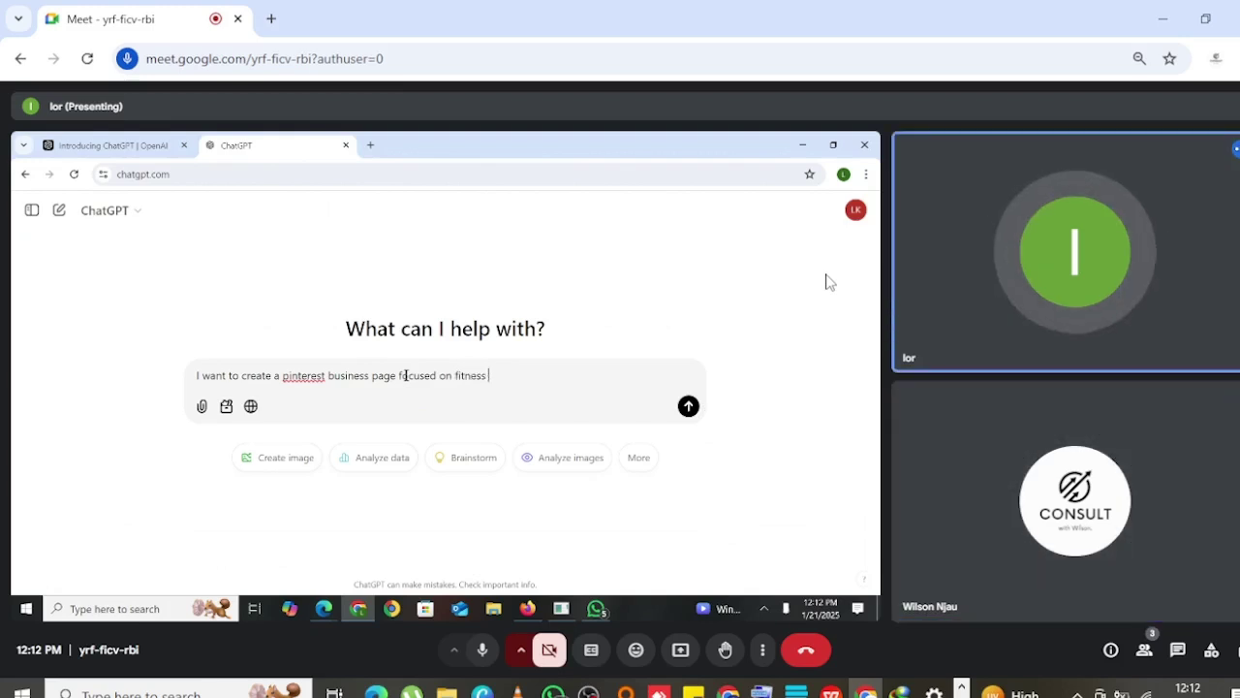
pyautogui.write('for ladies , give me abusiness name and suggest a username')
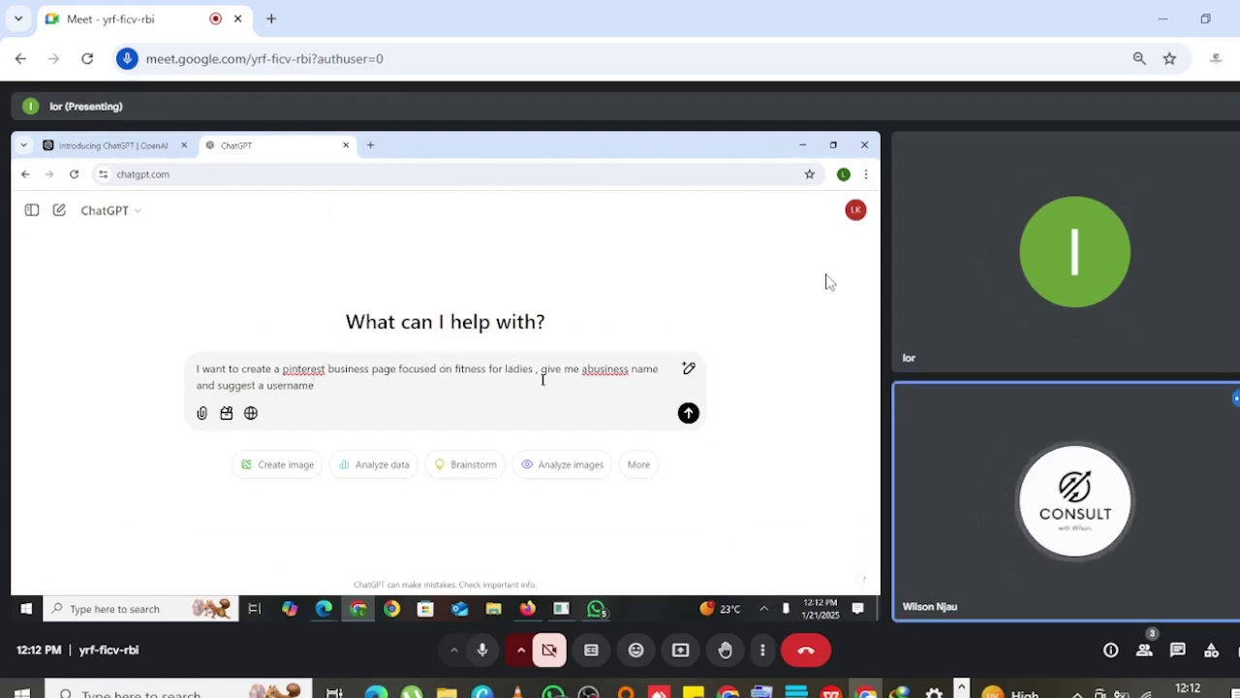
pyautogui.click(686, 414)
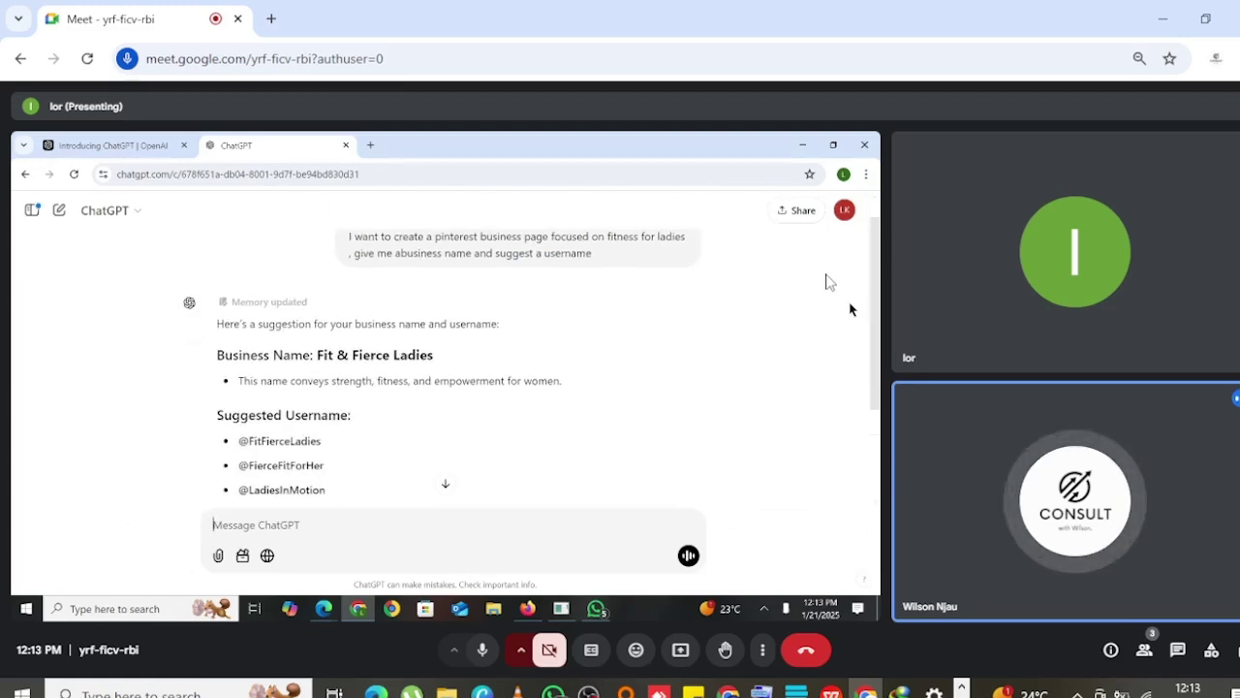
pyautogui.scroll(-3, 829, 281)
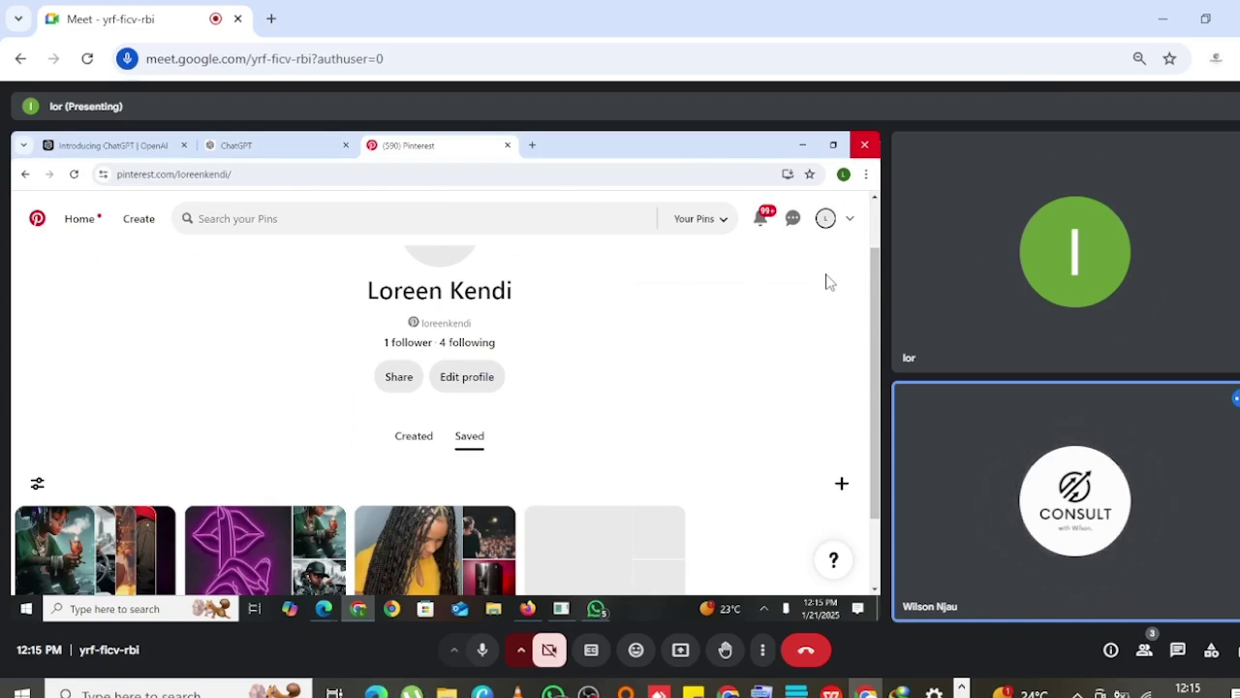
# Convert the personal Pinterest account to a business account and accept the upgrade.
pyautogui.click(850, 219)
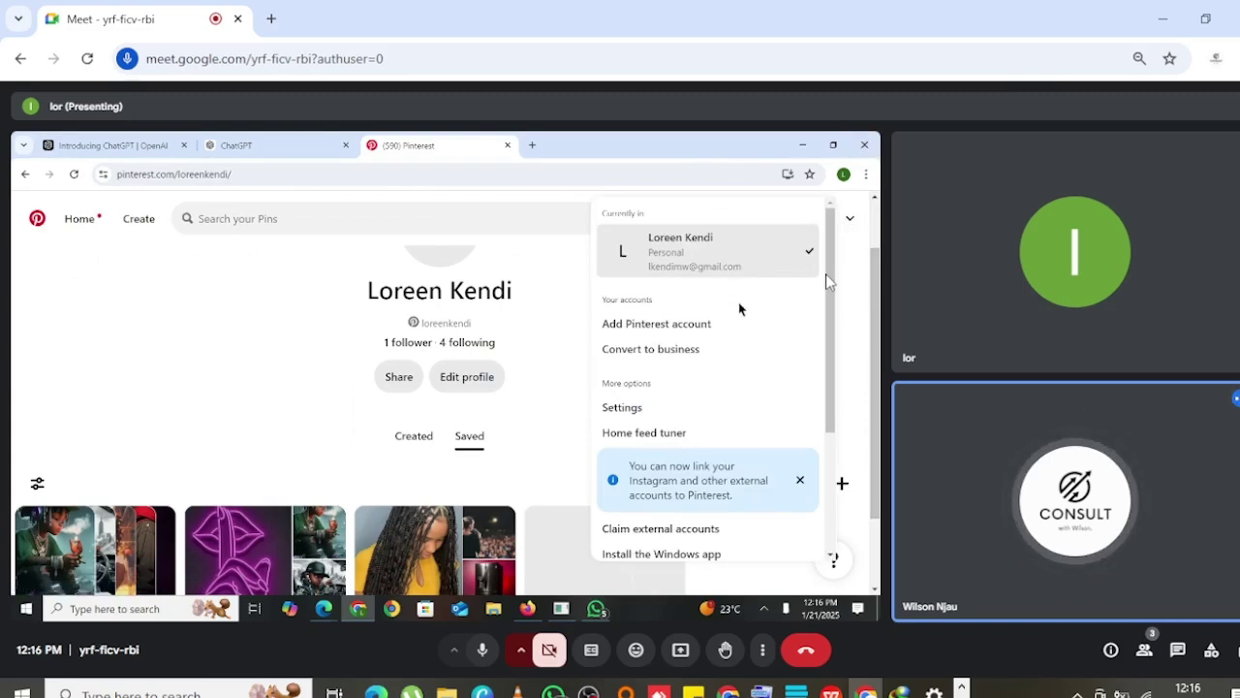
pyautogui.click(655, 347)
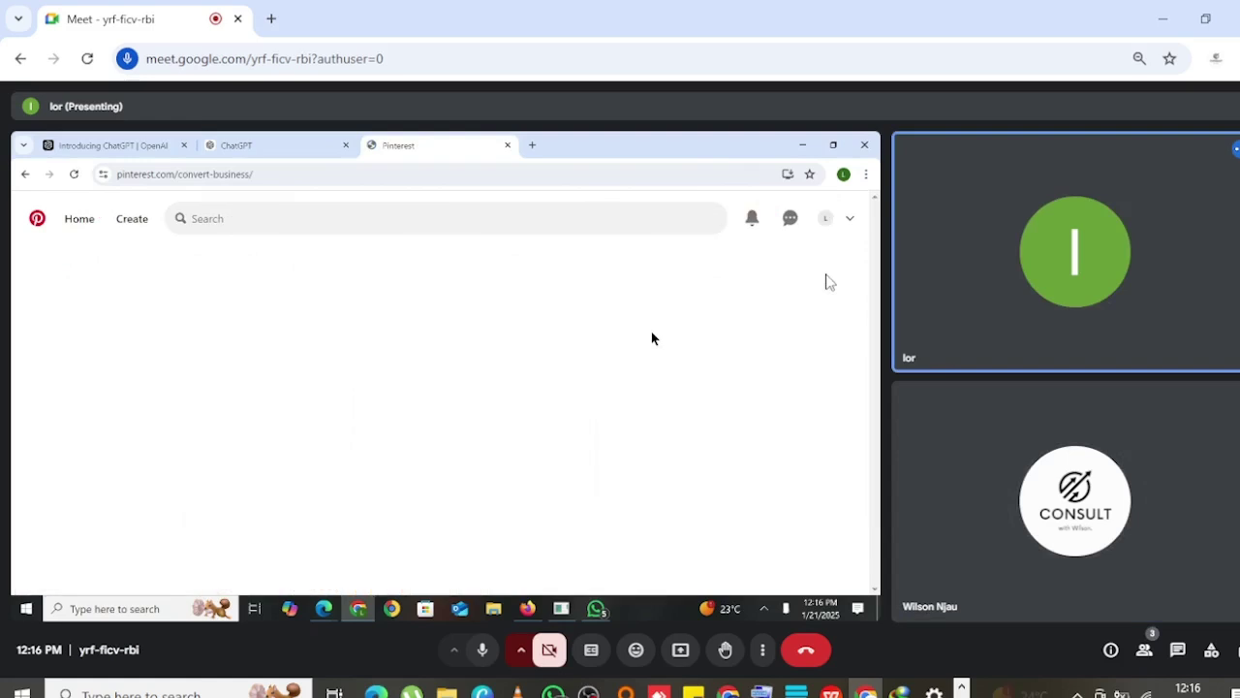
pyautogui.scroll(-1, 649, 339)
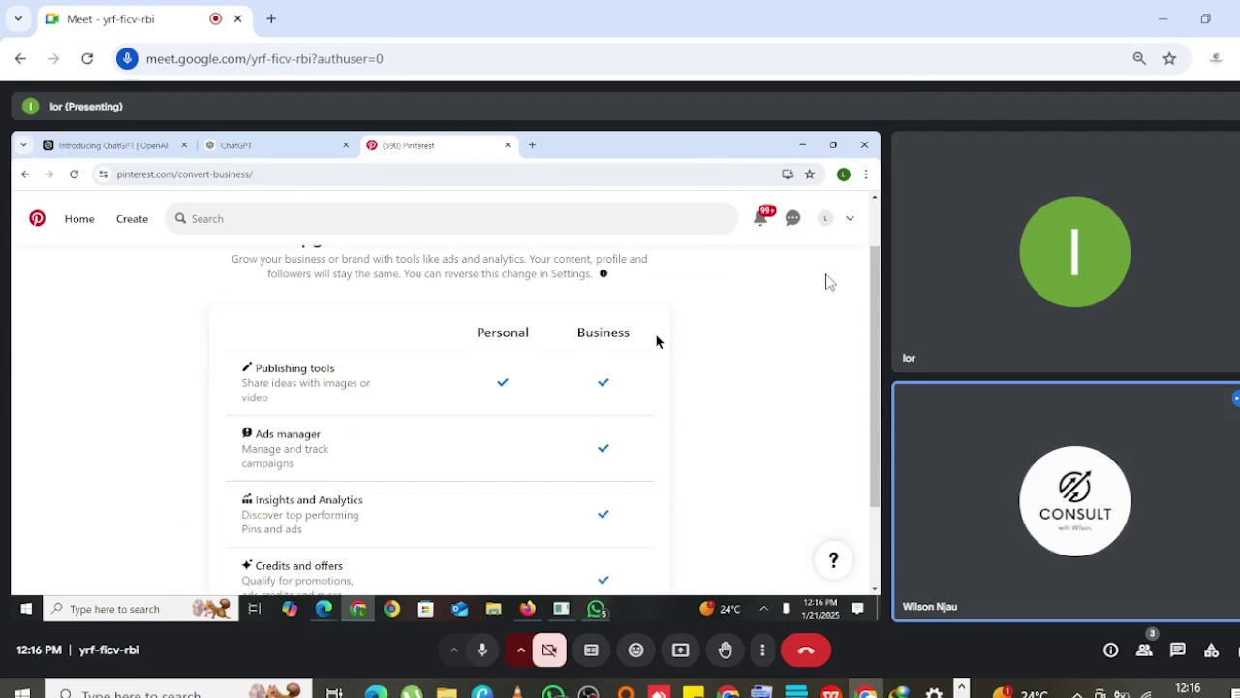
pyautogui.scroll(-3, 658, 342)
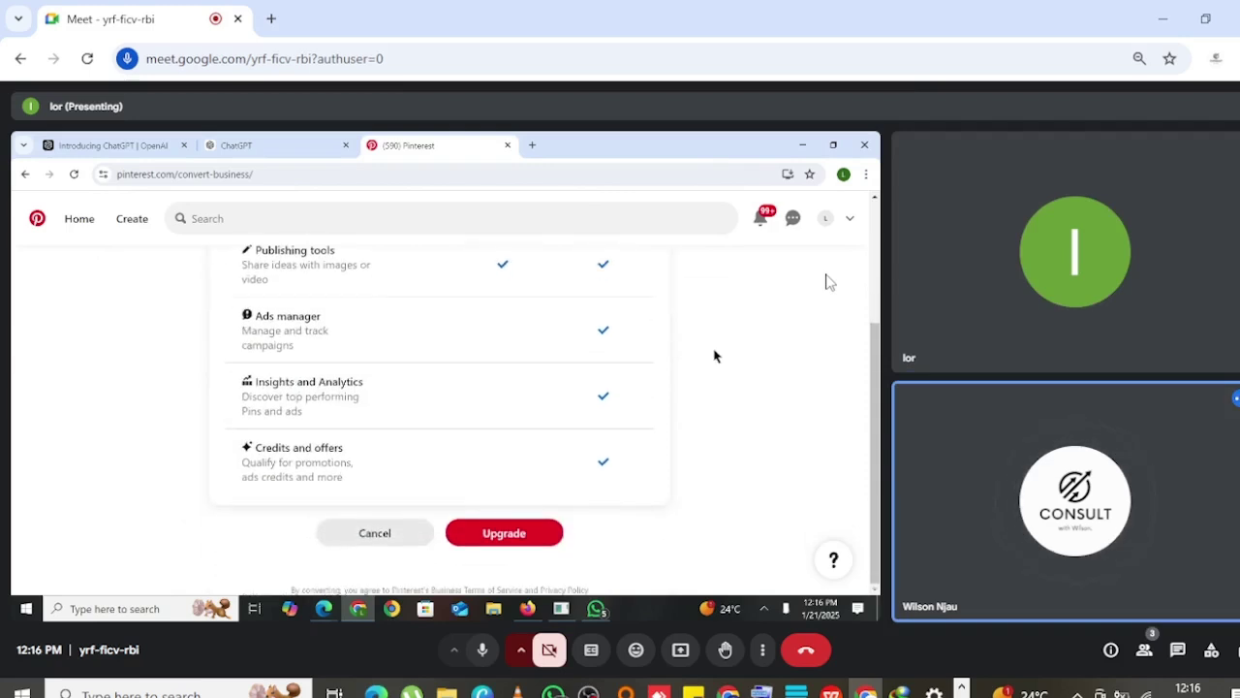
pyautogui.click(495, 535)
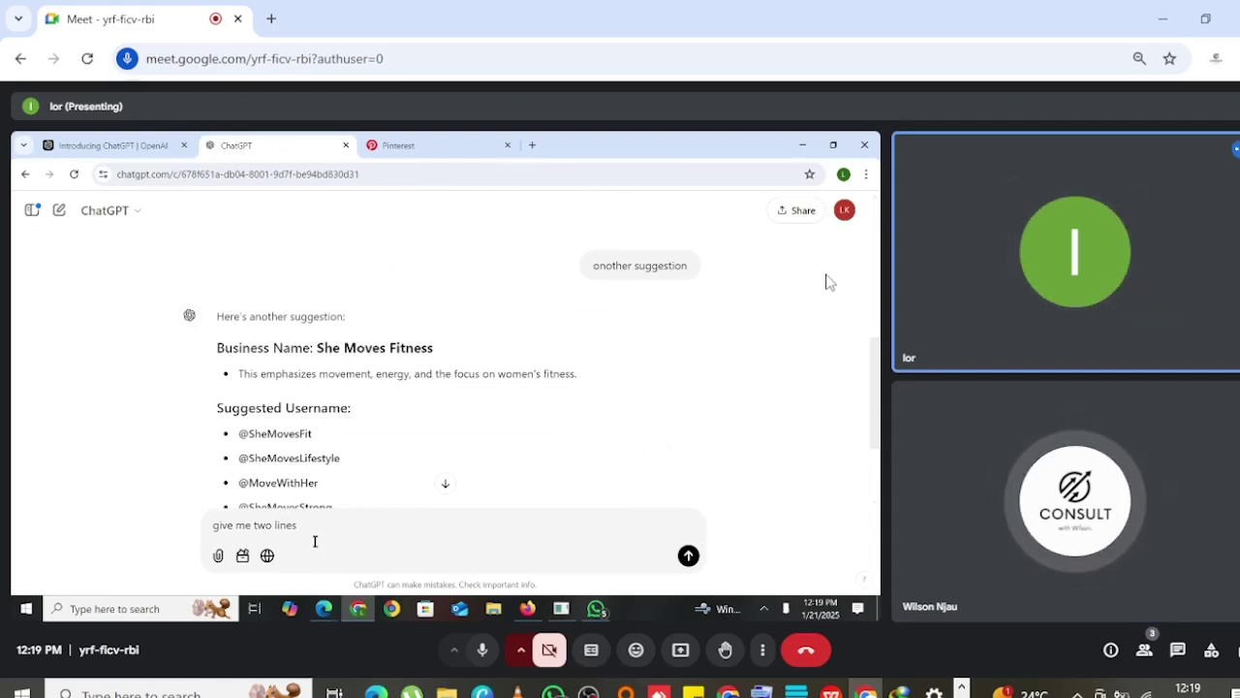
# Write a ChatGPT prompt asking for two lines about she moves fitness.
pyautogui.write('sh')
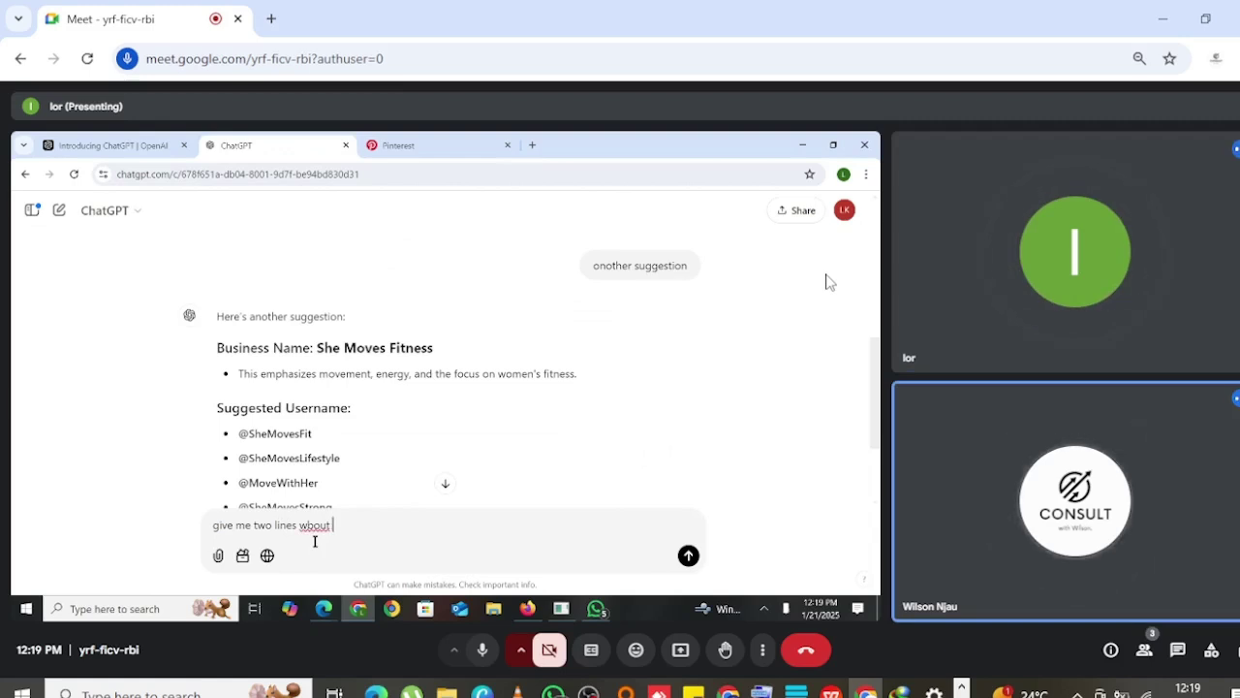
pyautogui.write('e move')
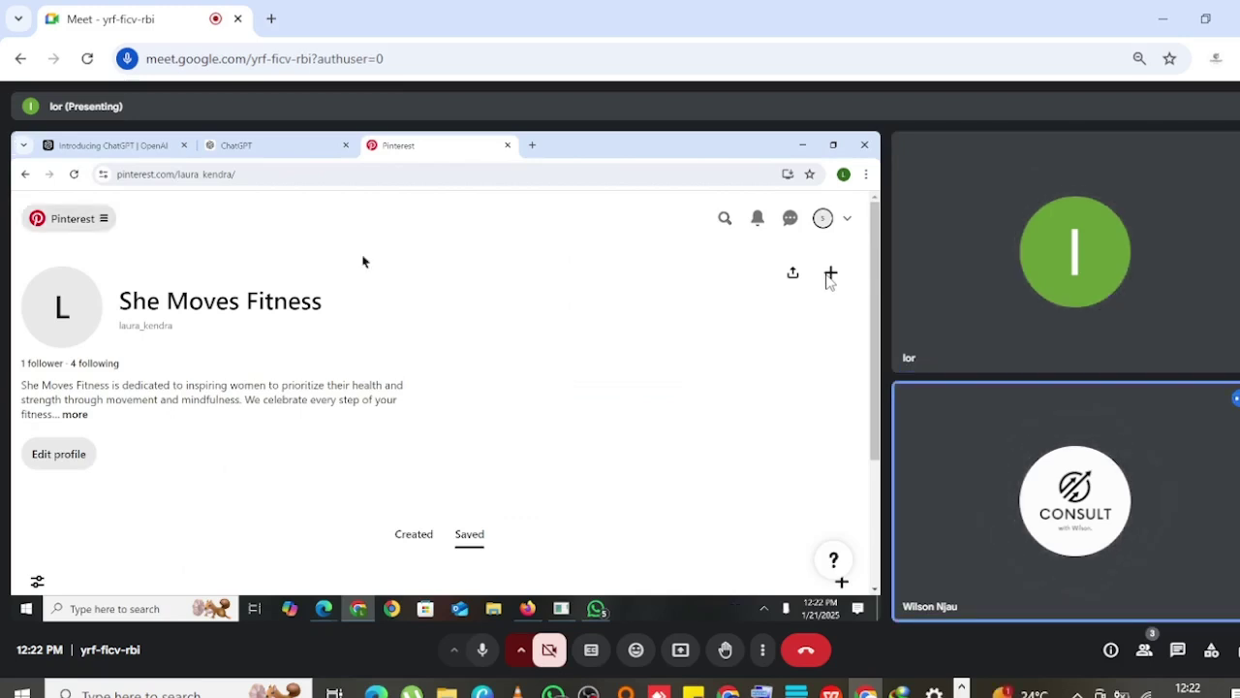
# Switch to ChatGPT and ask it to create an image prompt for the logo and the banner.
pyautogui.click(268, 143)
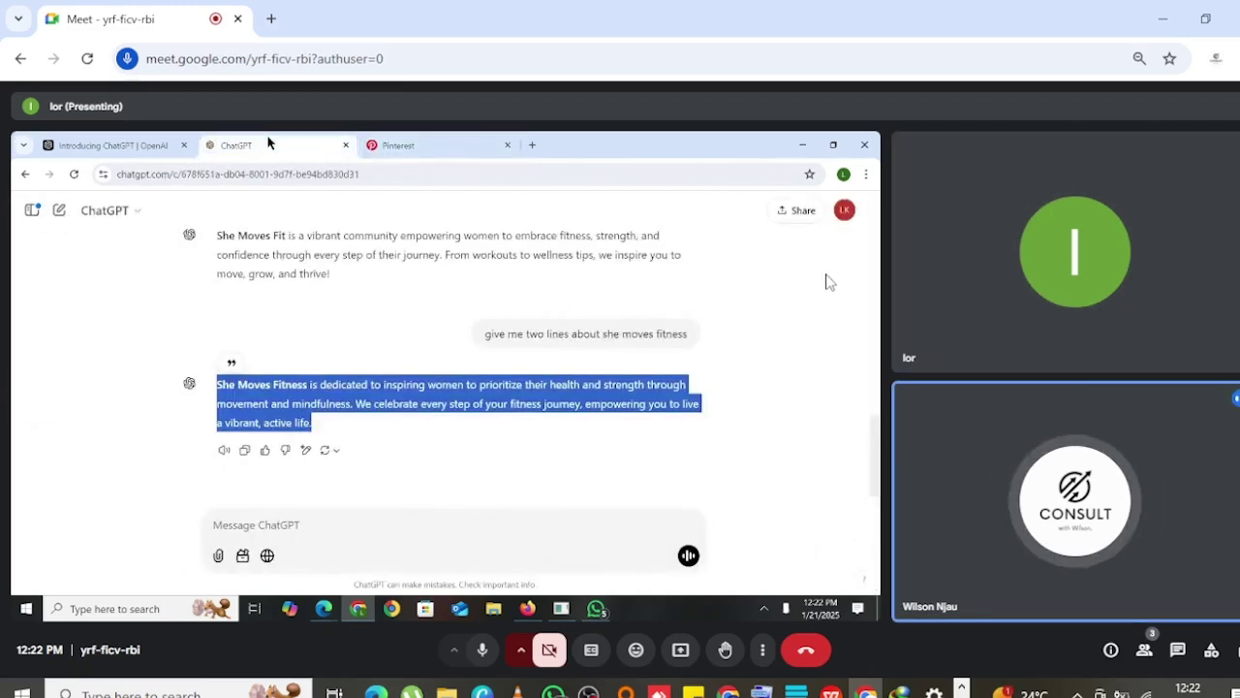
pyautogui.click(272, 530)
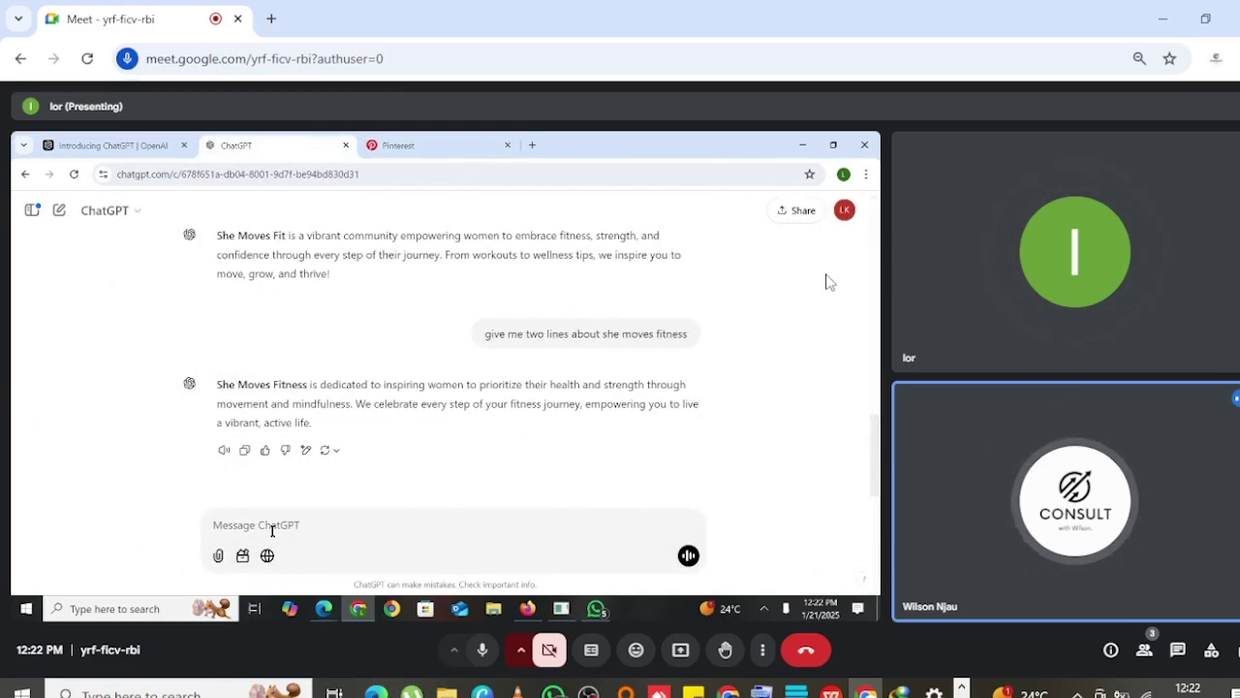
pyautogui.write('crae')
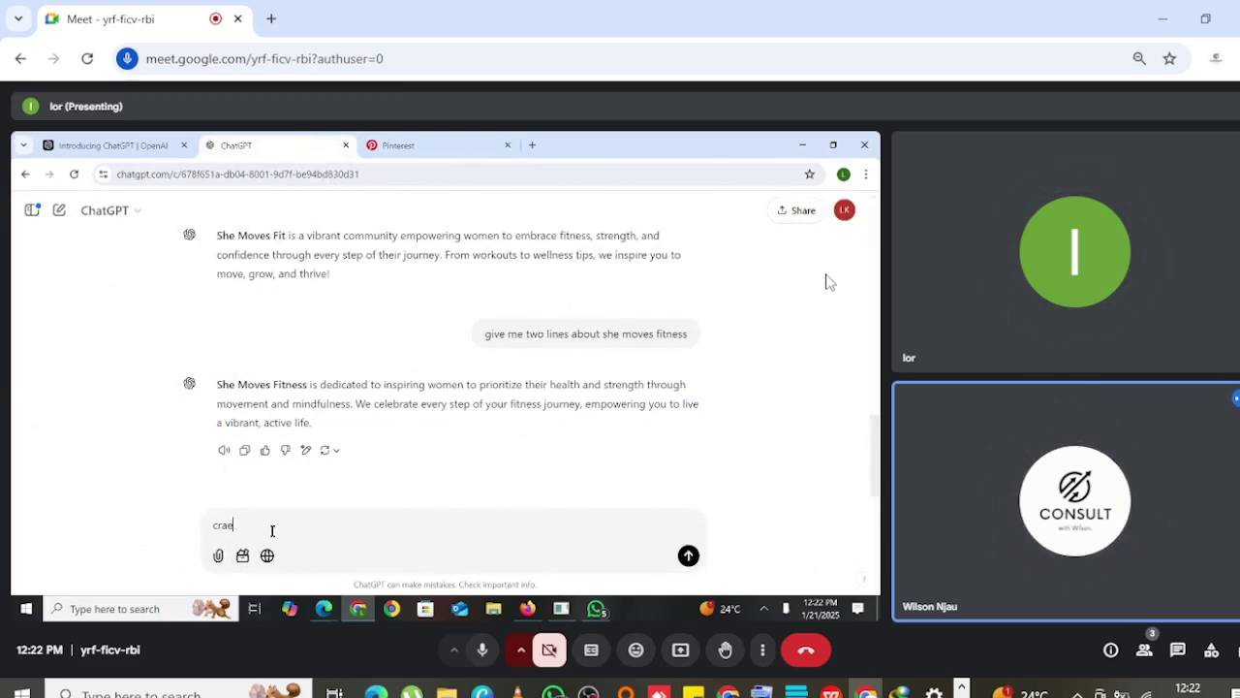
pyautogui.write('te an')
pyautogui.write('image prompt ')
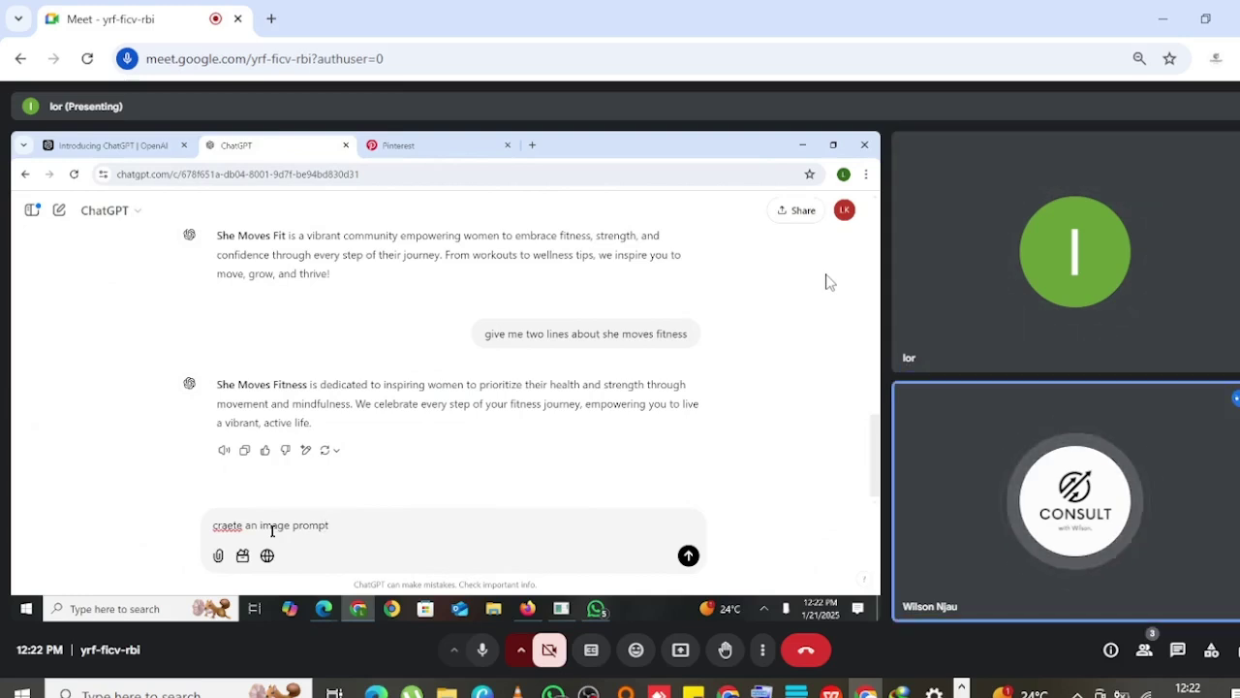
pyautogui.write('for the lo')
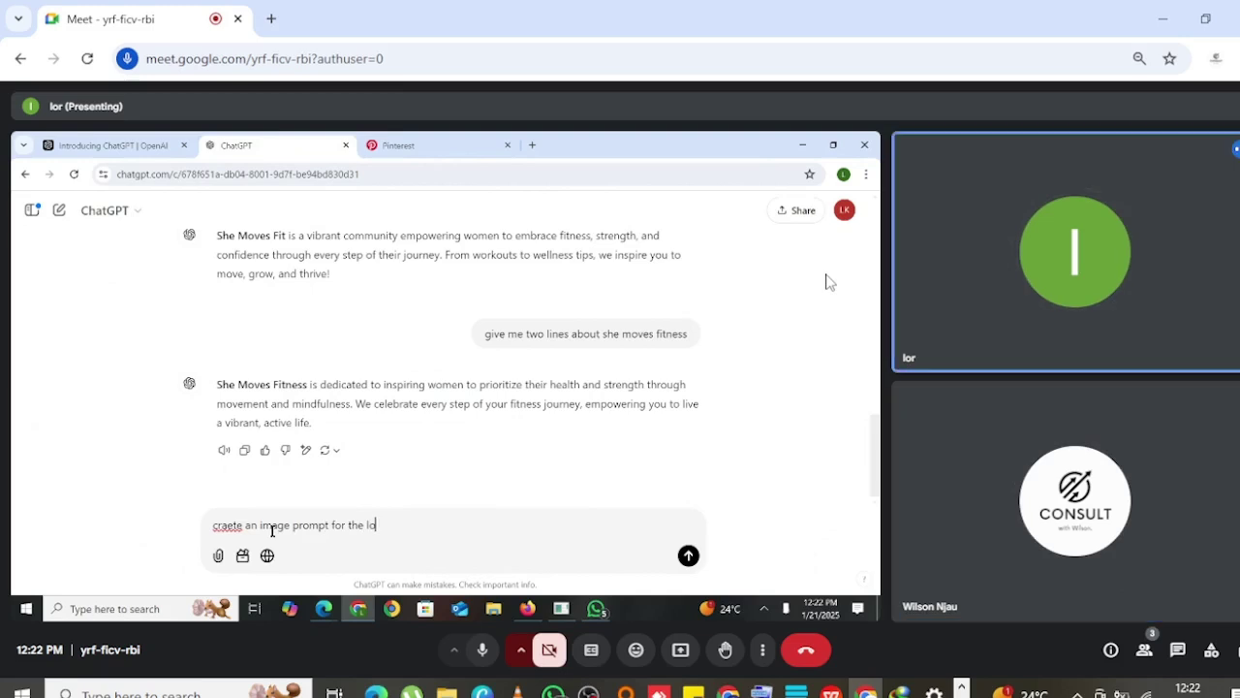
pyautogui.write('and the banner')
pyautogui.press('Return')
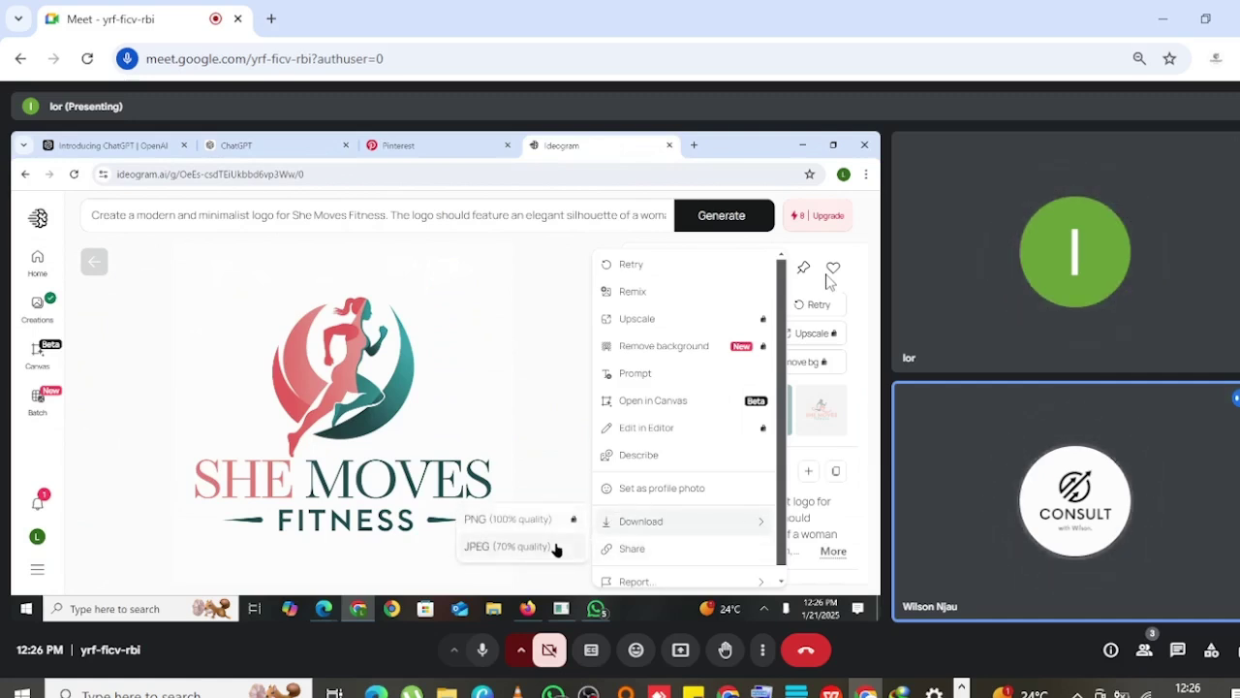
# Download the generated She Moves Fitness logo from Ideogram as a JPEG at 70% quality.
pyautogui.click(554, 546)
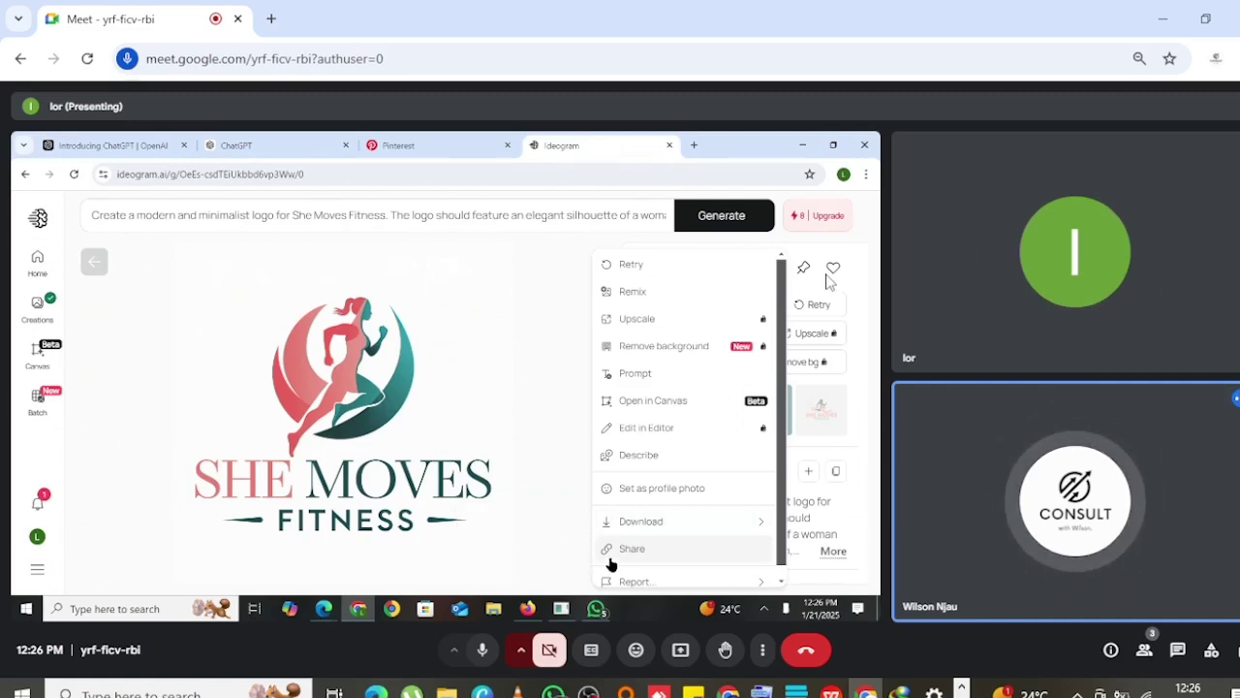
pyautogui.moveTo(628, 520)
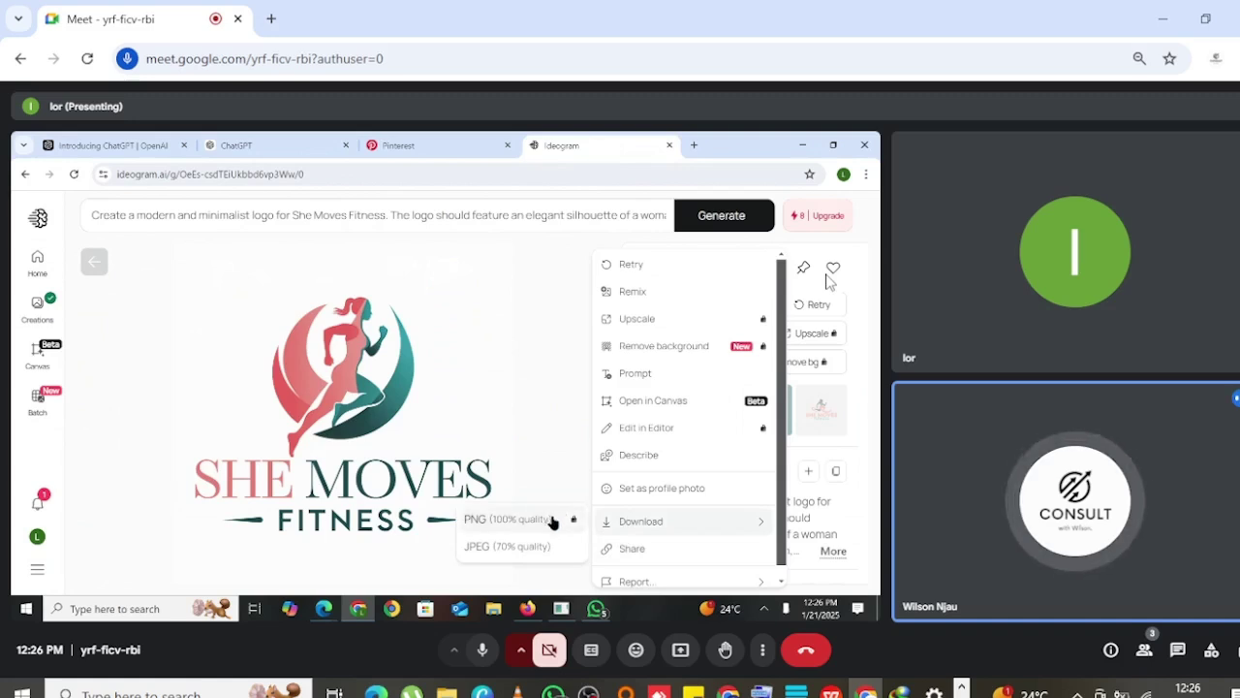
pyautogui.click(532, 549)
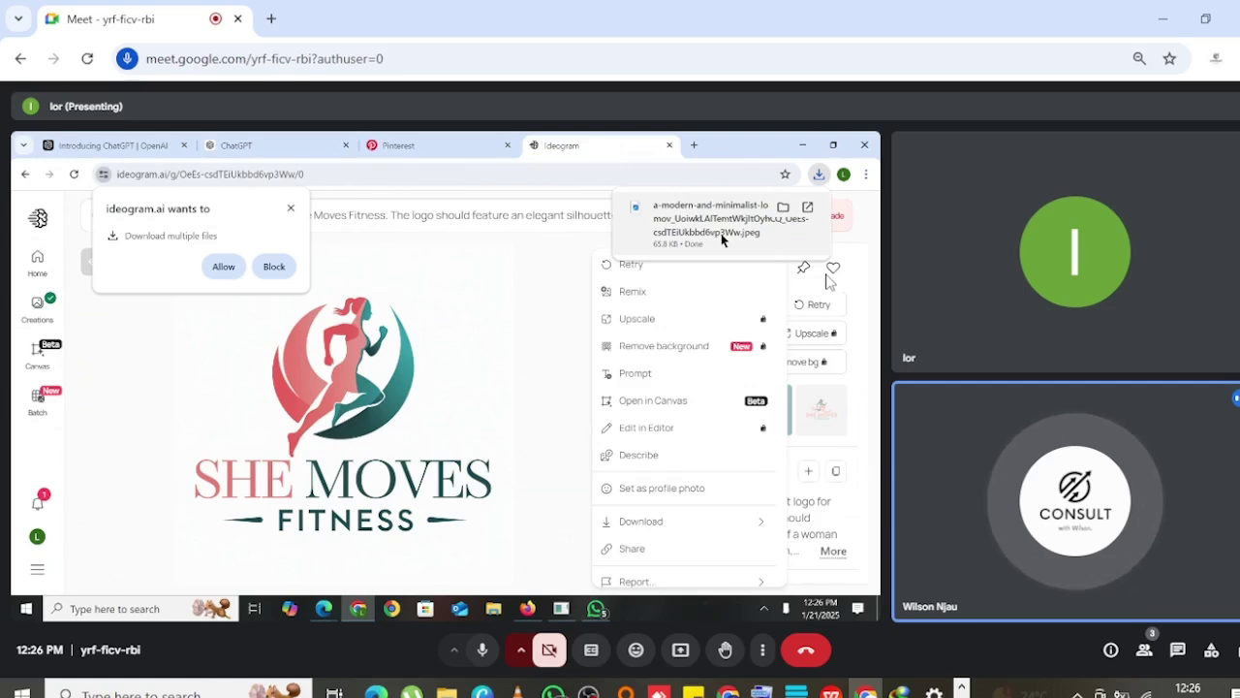
# Switch to Pinterest and upload the downloaded She Moves Fitness logo from the Downloads folder as the profile photo.
pyautogui.click(413, 144)
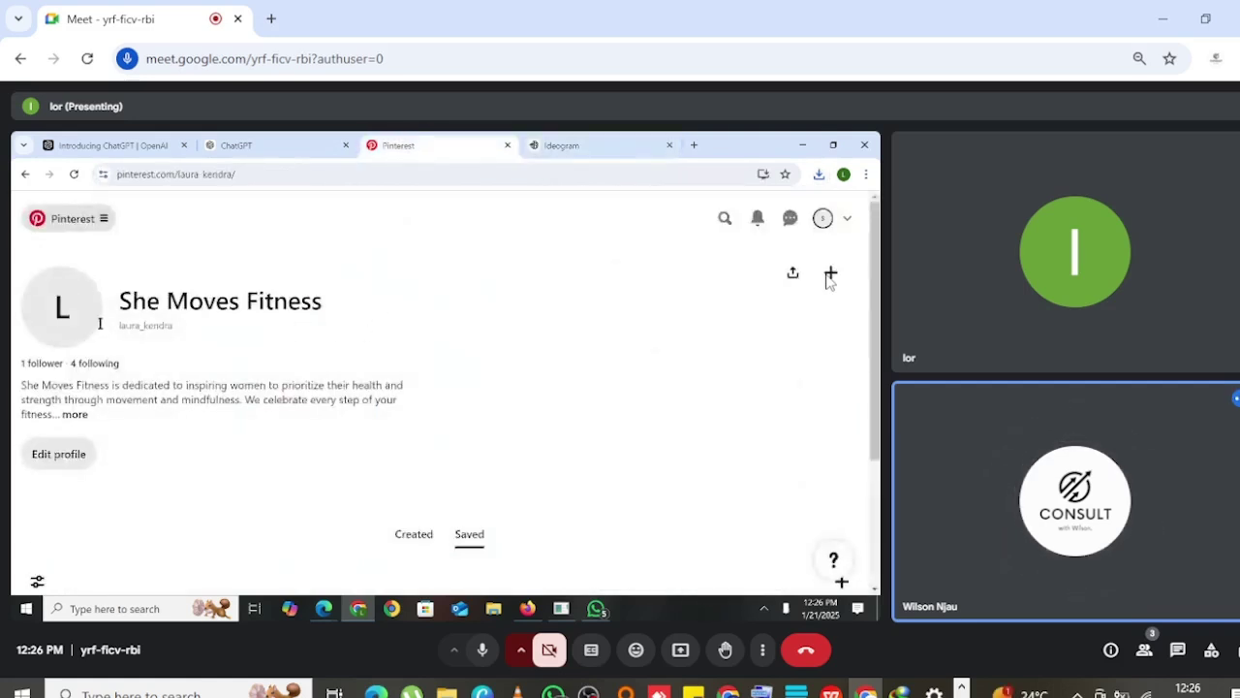
pyautogui.click(71, 452)
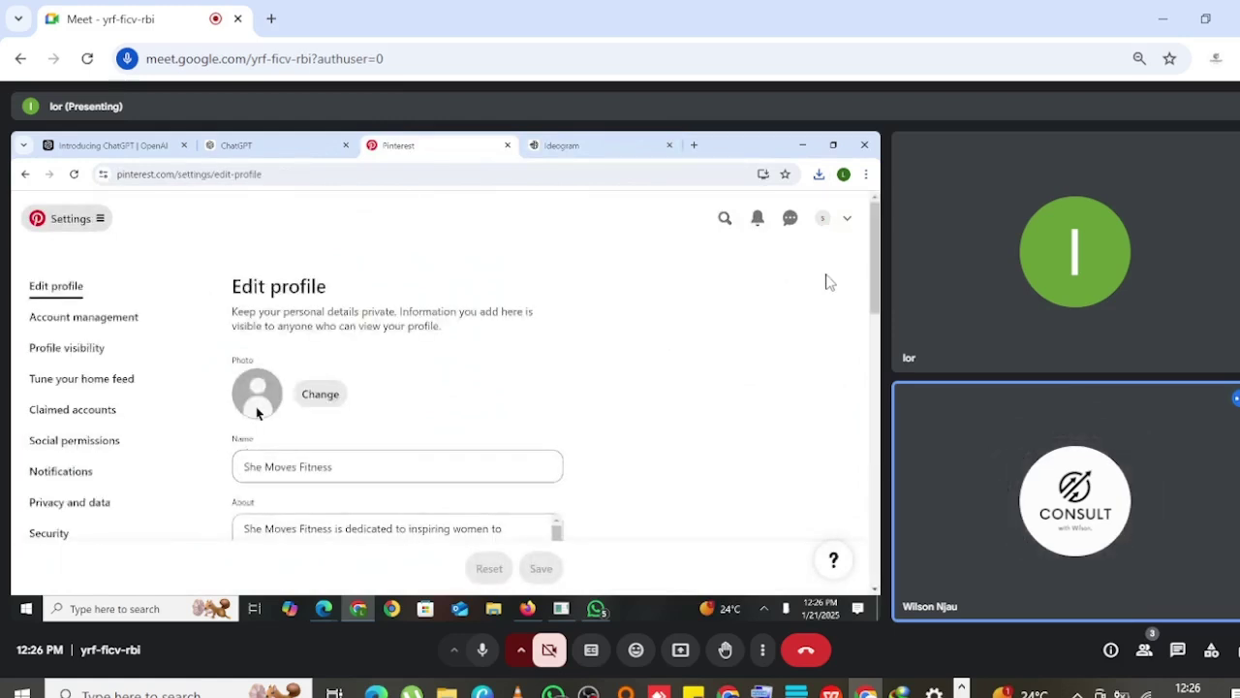
pyautogui.click(315, 396)
pyautogui.click(467, 432)
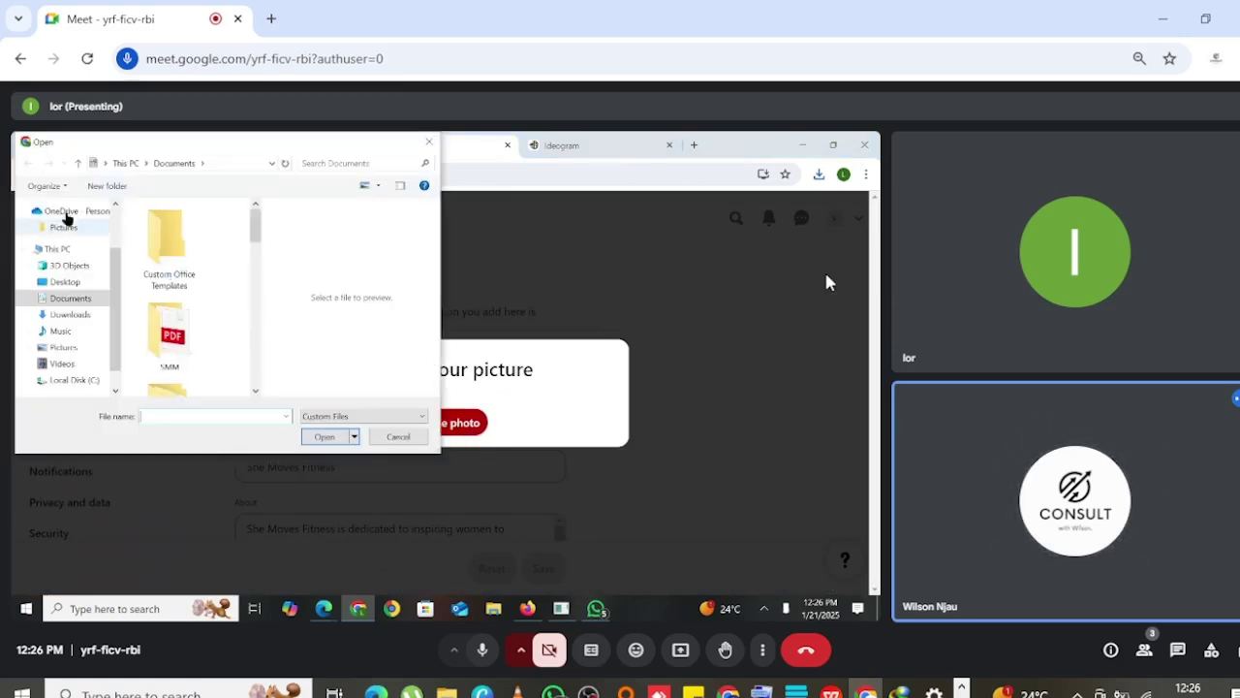
pyautogui.scroll(2, 88, 215)
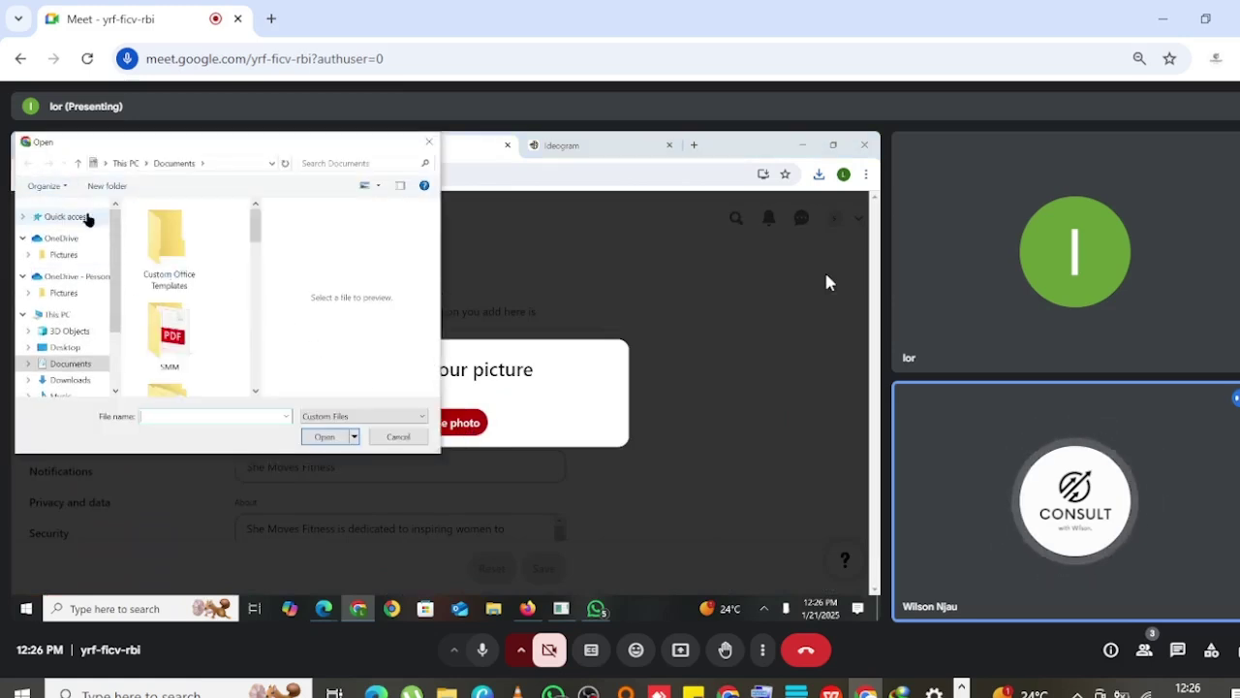
pyautogui.scroll(-1, 77, 274)
pyautogui.scroll(-1, 78, 277)
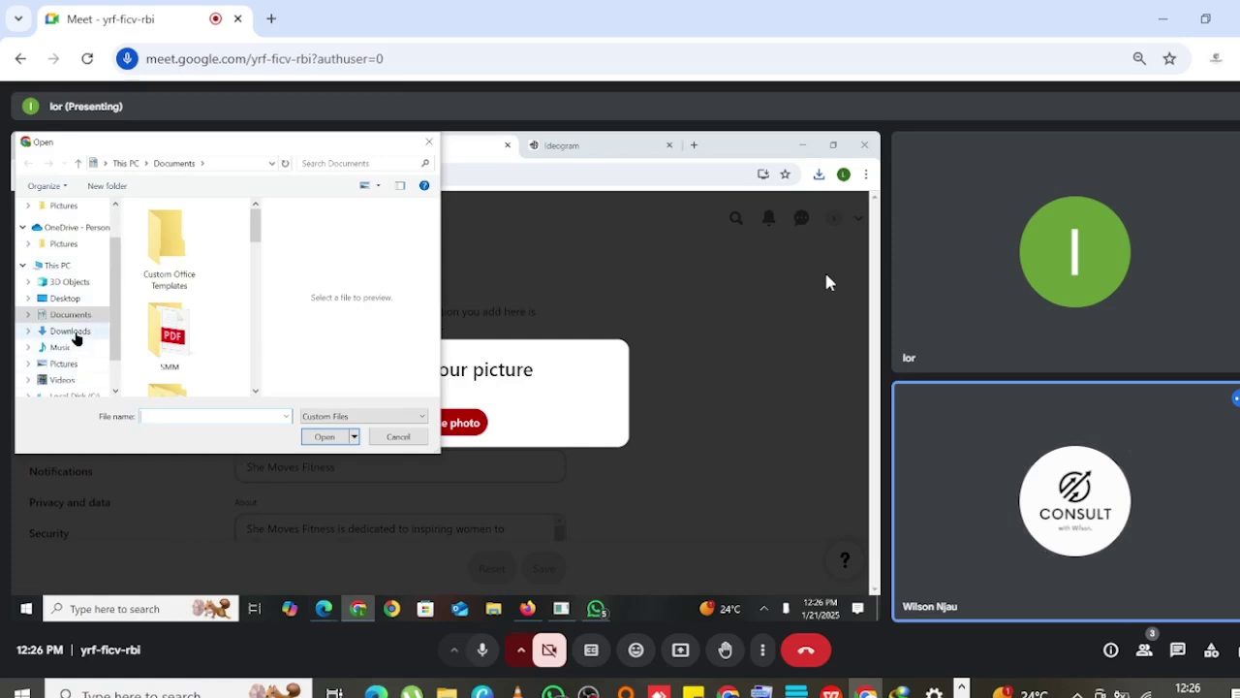
pyautogui.click(75, 335)
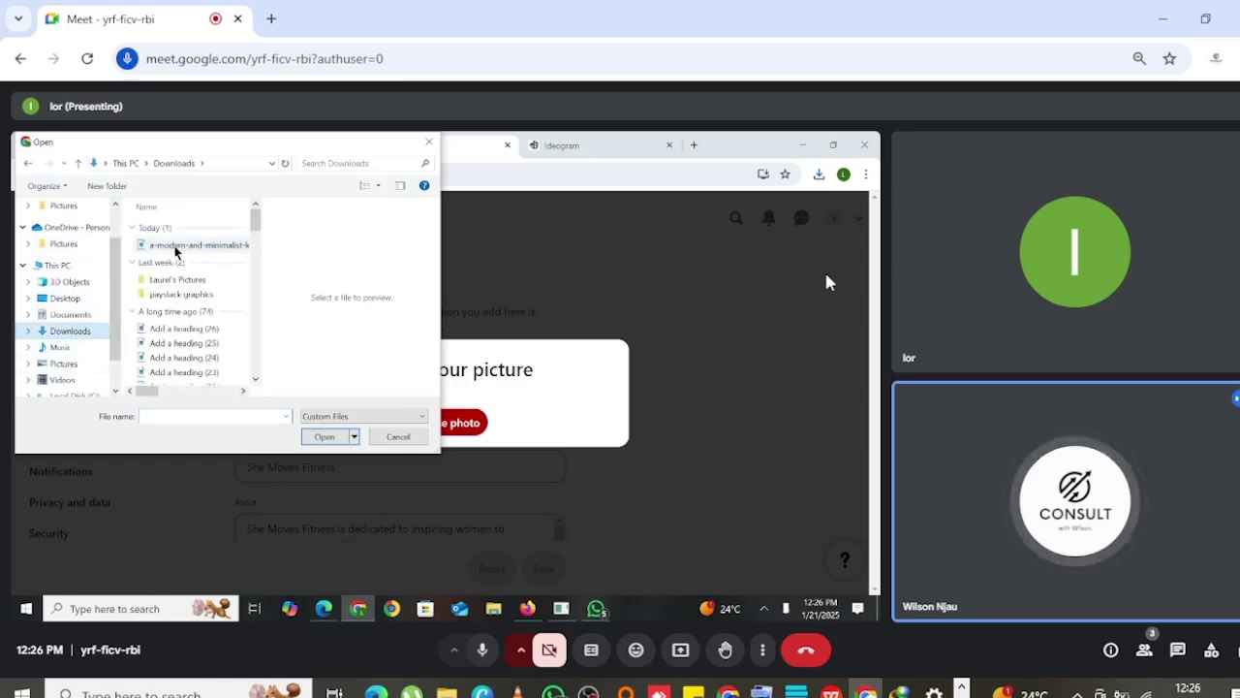
pyautogui.click(176, 247)
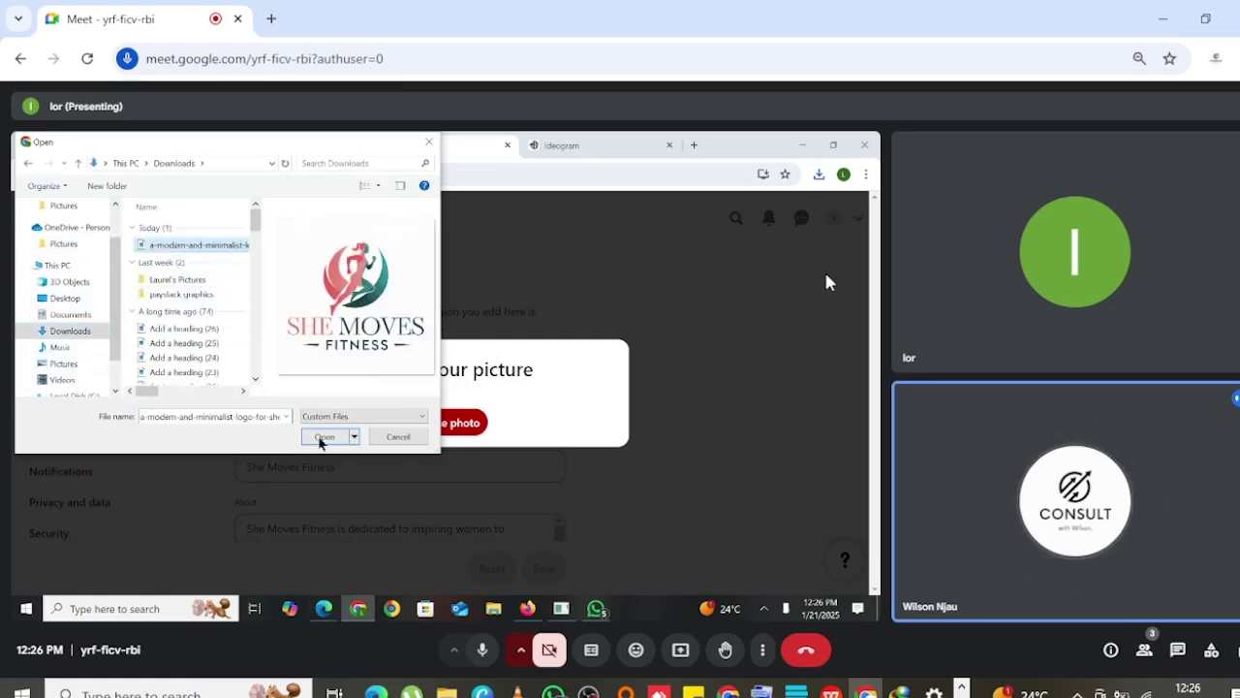
pyautogui.click(324, 437)
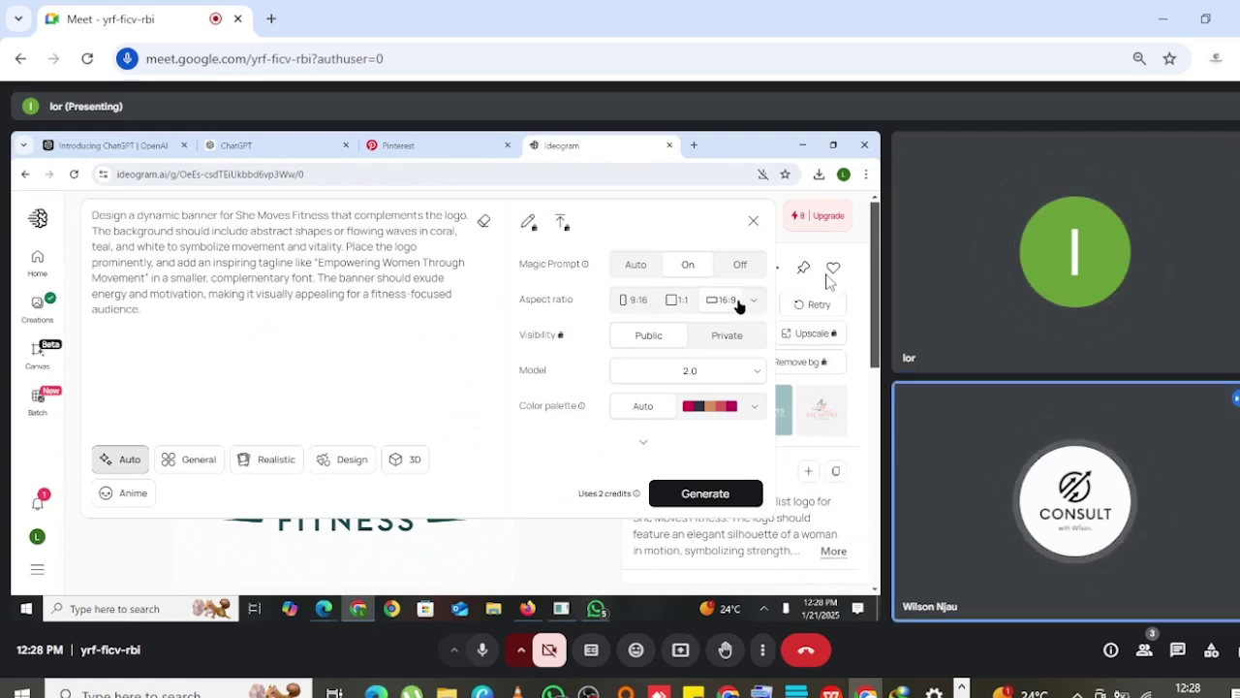
# Generate the 16:9 She Moves Fitness banner in Ideogram and compare its variants, returning to the first one.
pyautogui.click(754, 498)
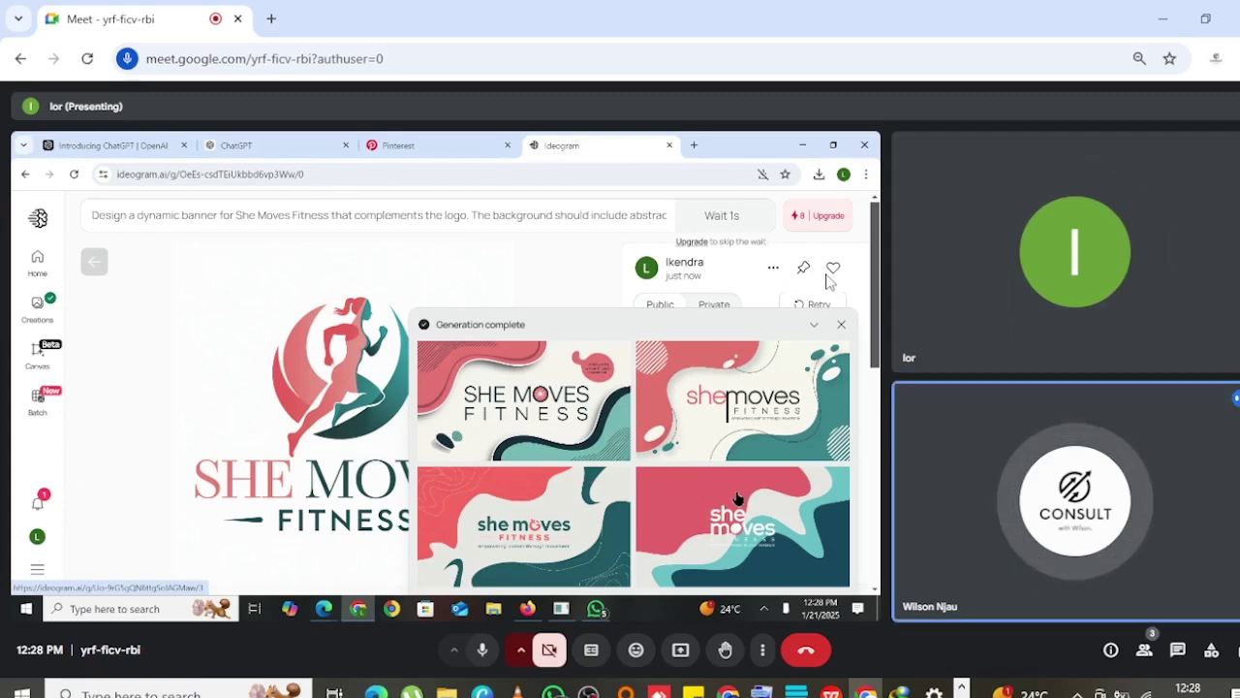
pyautogui.click(492, 407)
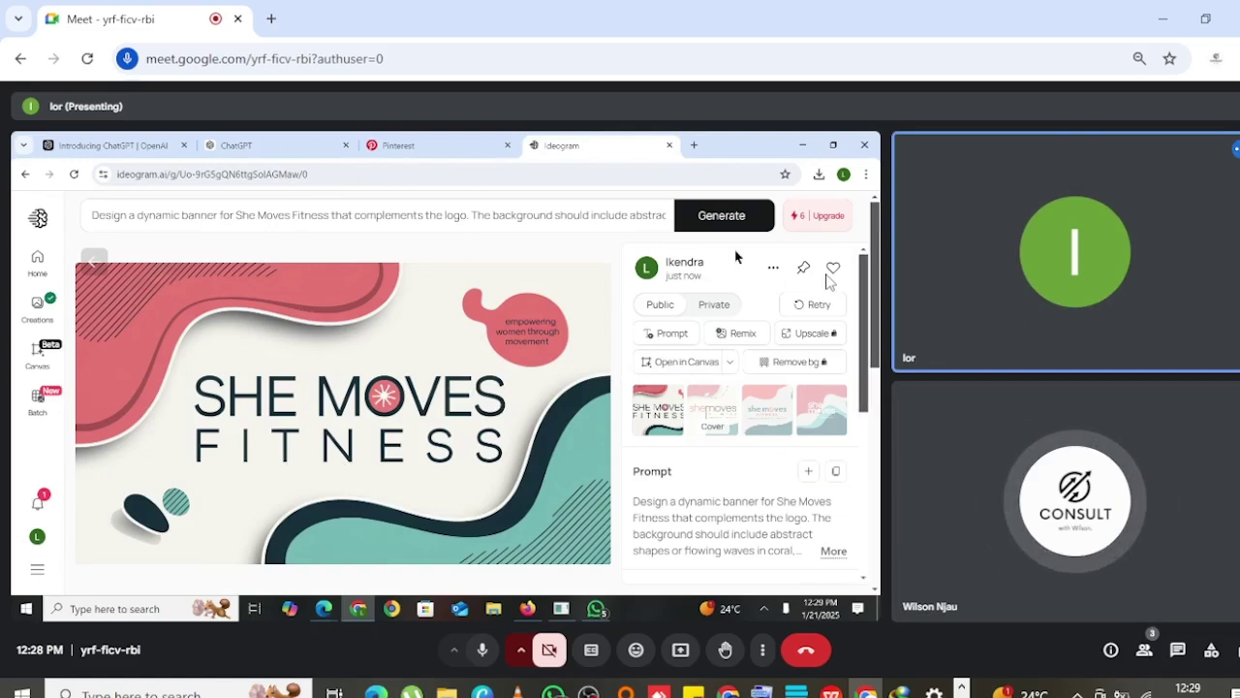
pyautogui.click(700, 418)
pyautogui.click(771, 416)
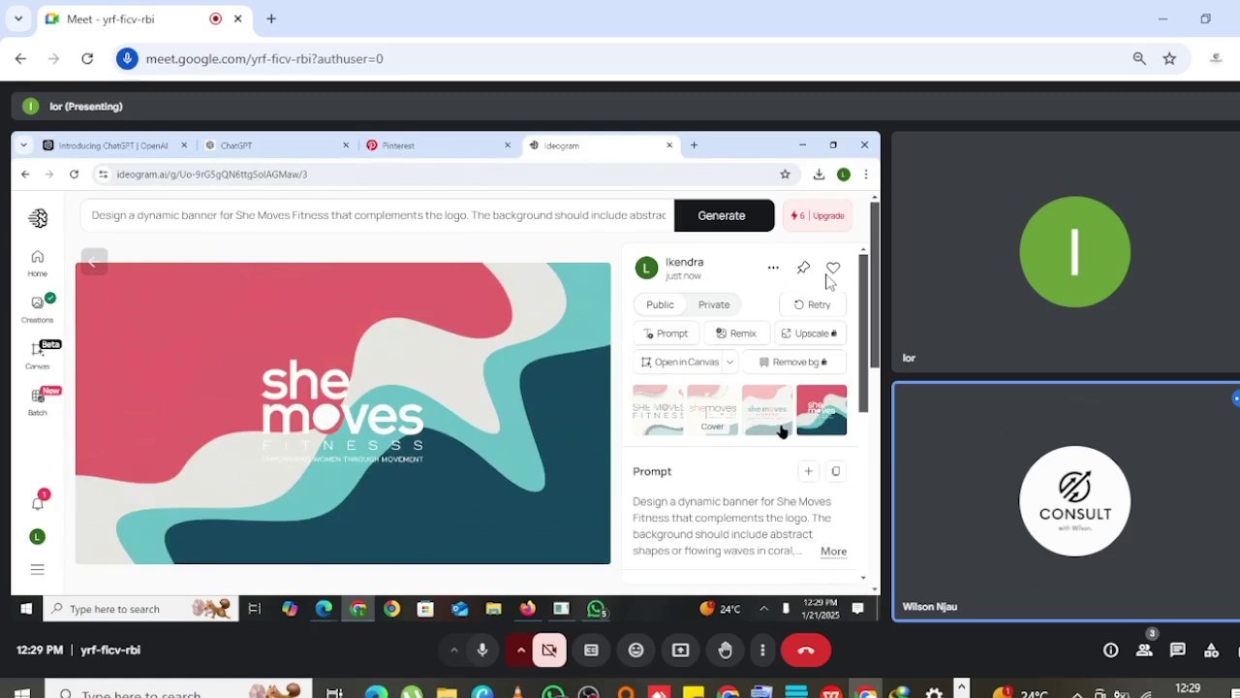
pyautogui.click(673, 416)
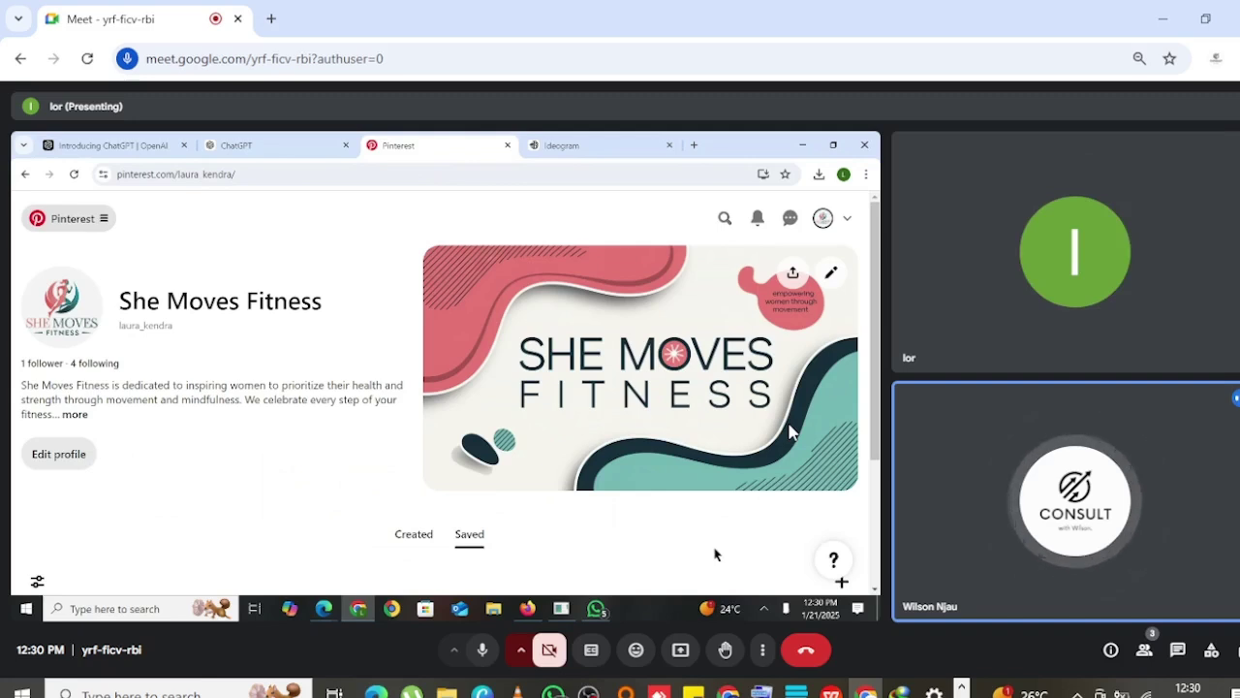
# Find the Pexels website through a Google search for pexels and sign in with the suggested Google account.
pyautogui.click(696, 145)
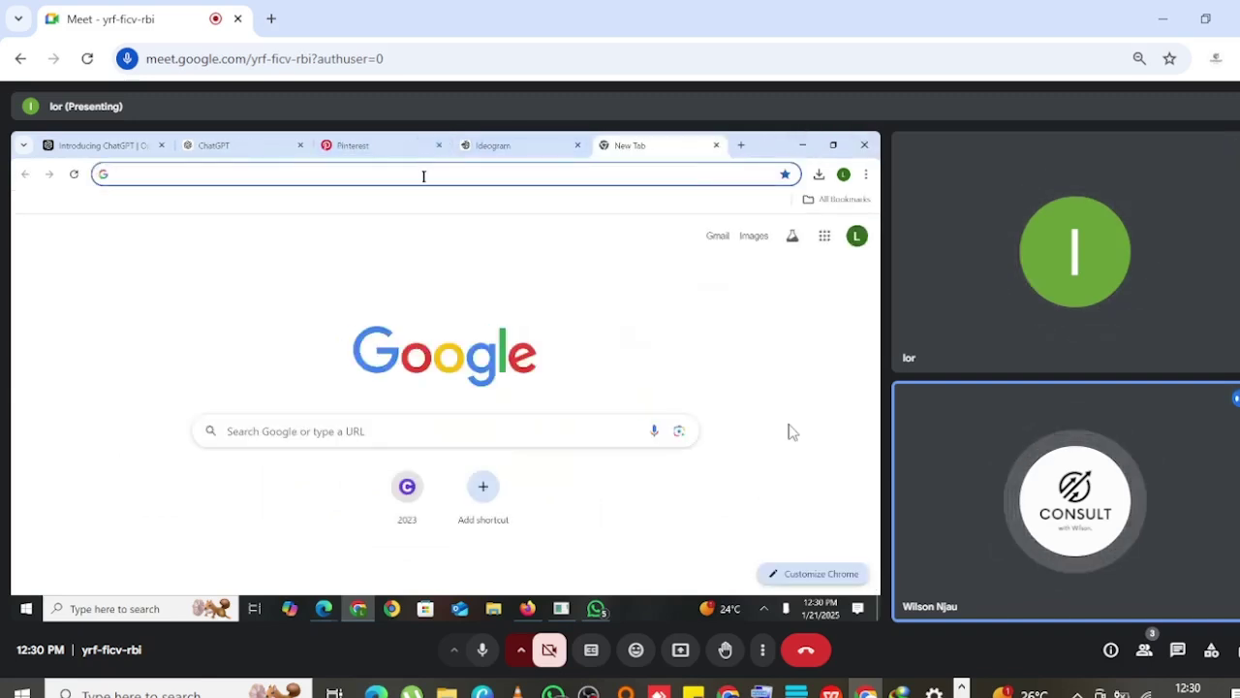
pyautogui.click(384, 430)
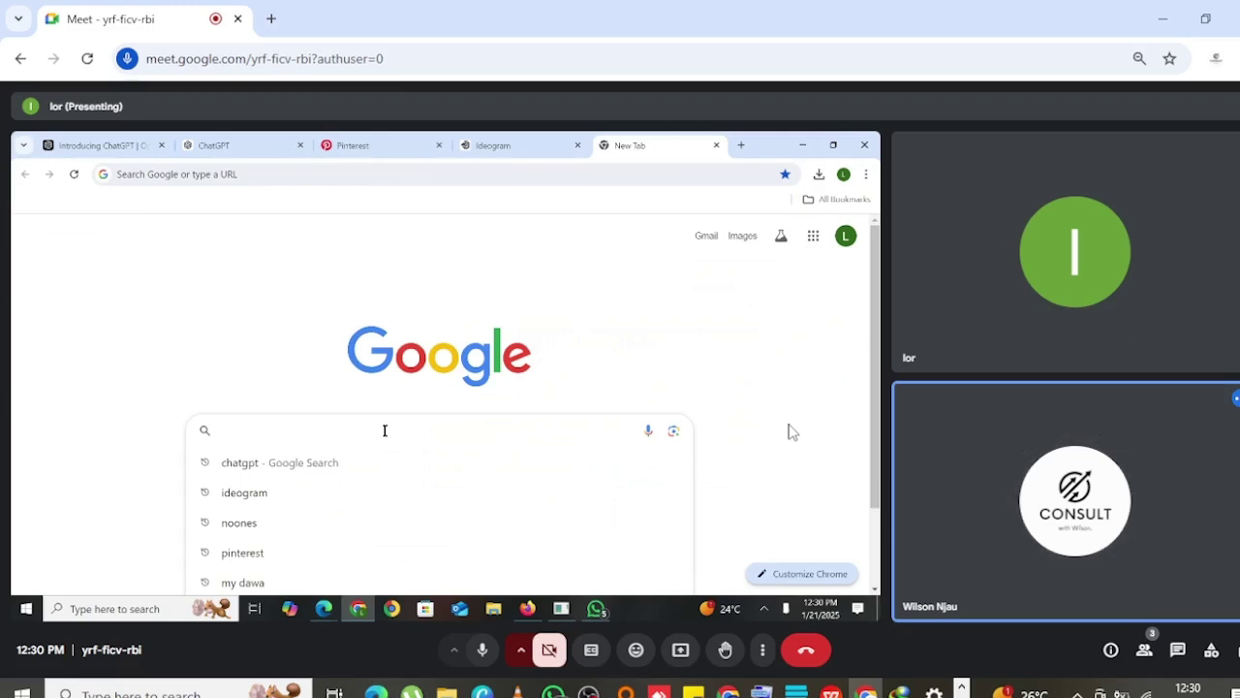
pyautogui.write('pi')
pyautogui.press('BackSpace')
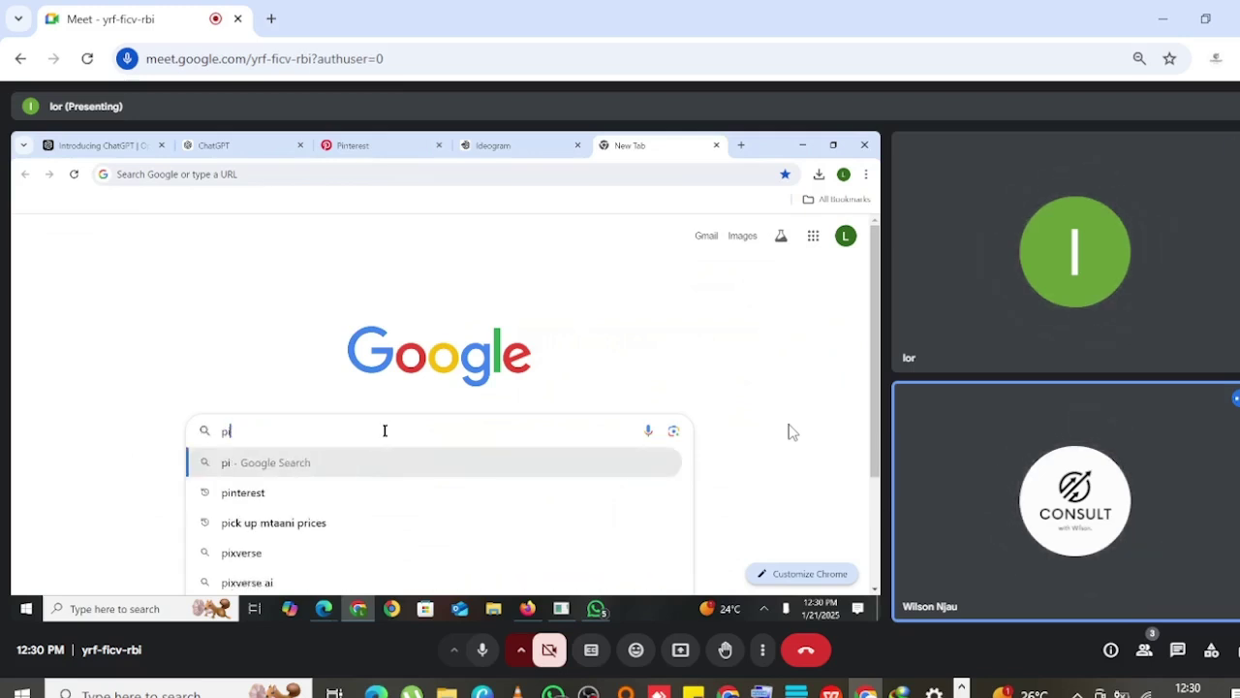
pyautogui.write('ex')
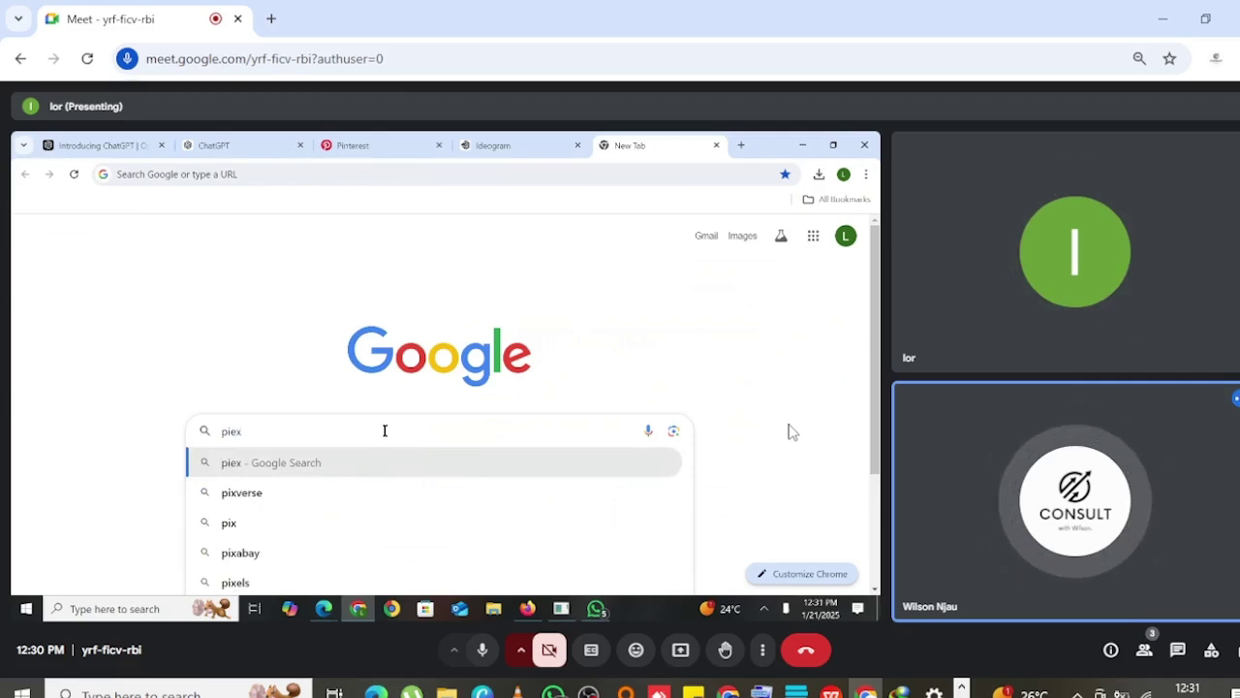
pyautogui.press('BackSpace')
pyautogui.press('BackSpace')
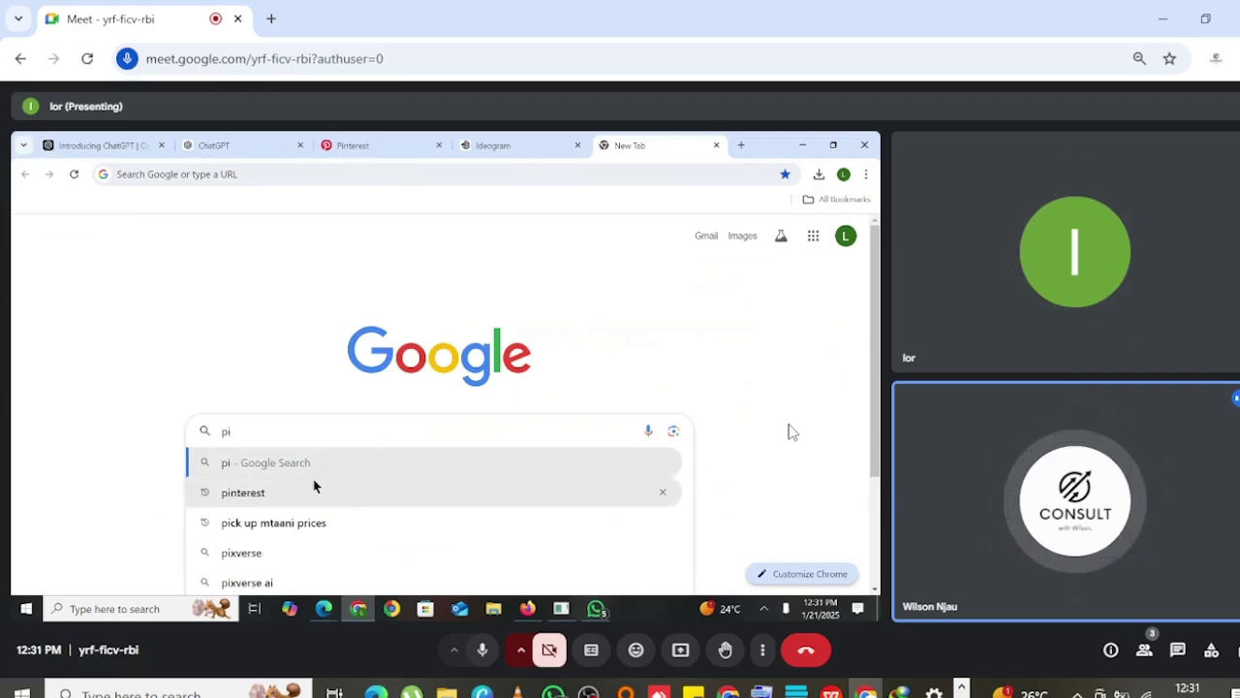
pyautogui.press('BackSpace')
pyautogui.write('e')
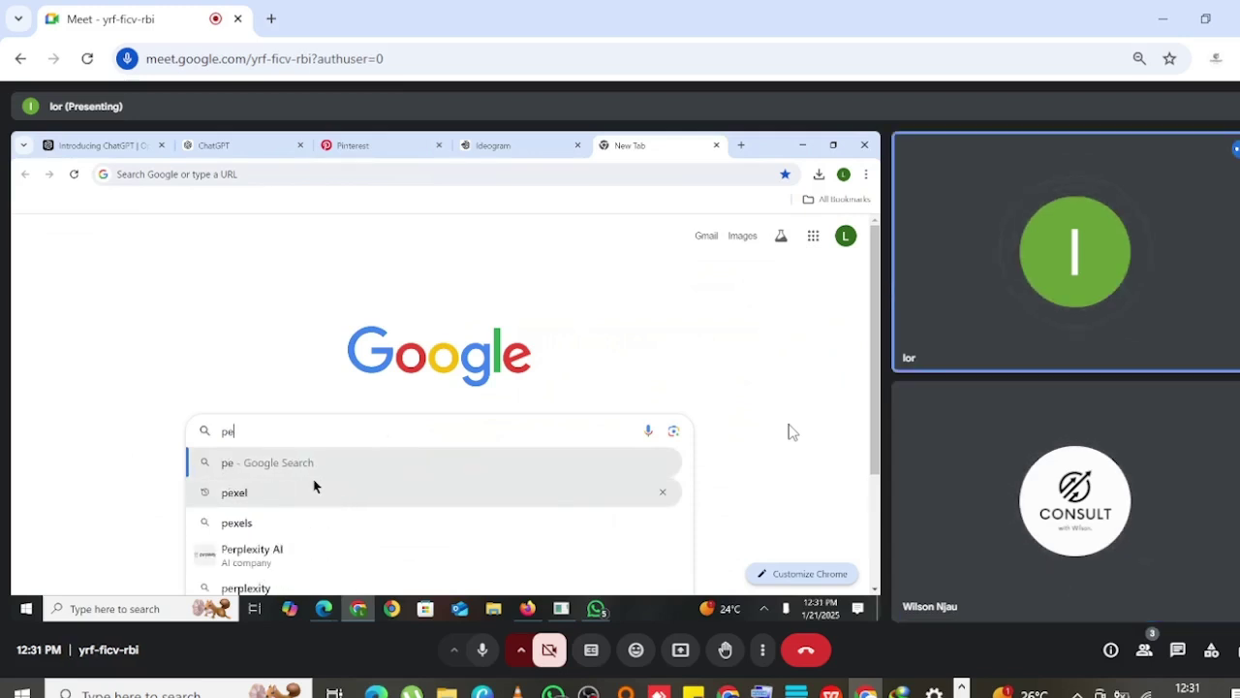
pyautogui.click(284, 533)
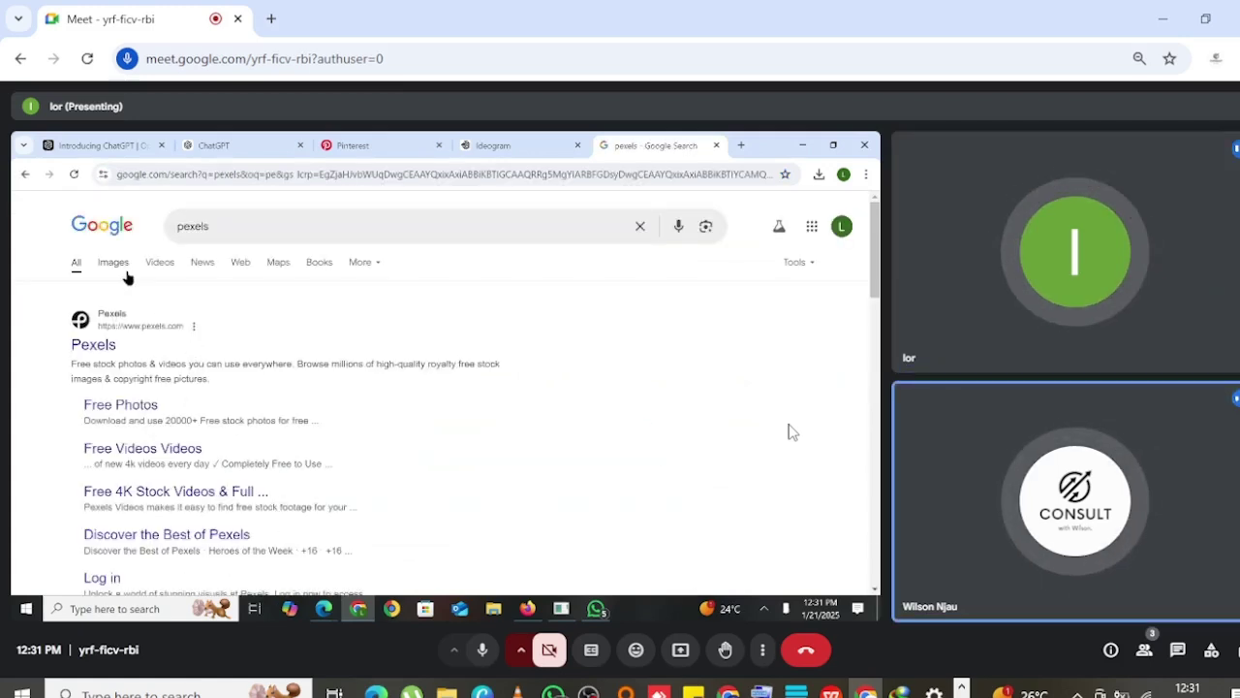
pyautogui.click(106, 355)
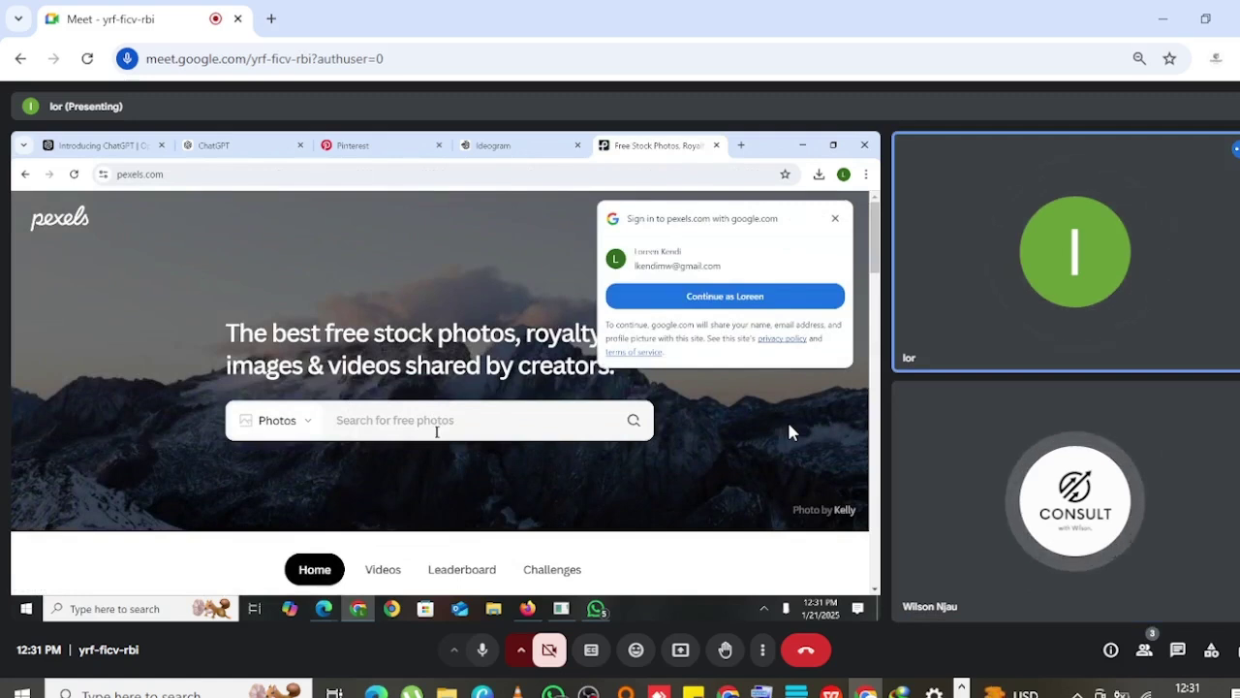
pyautogui.click(690, 301)
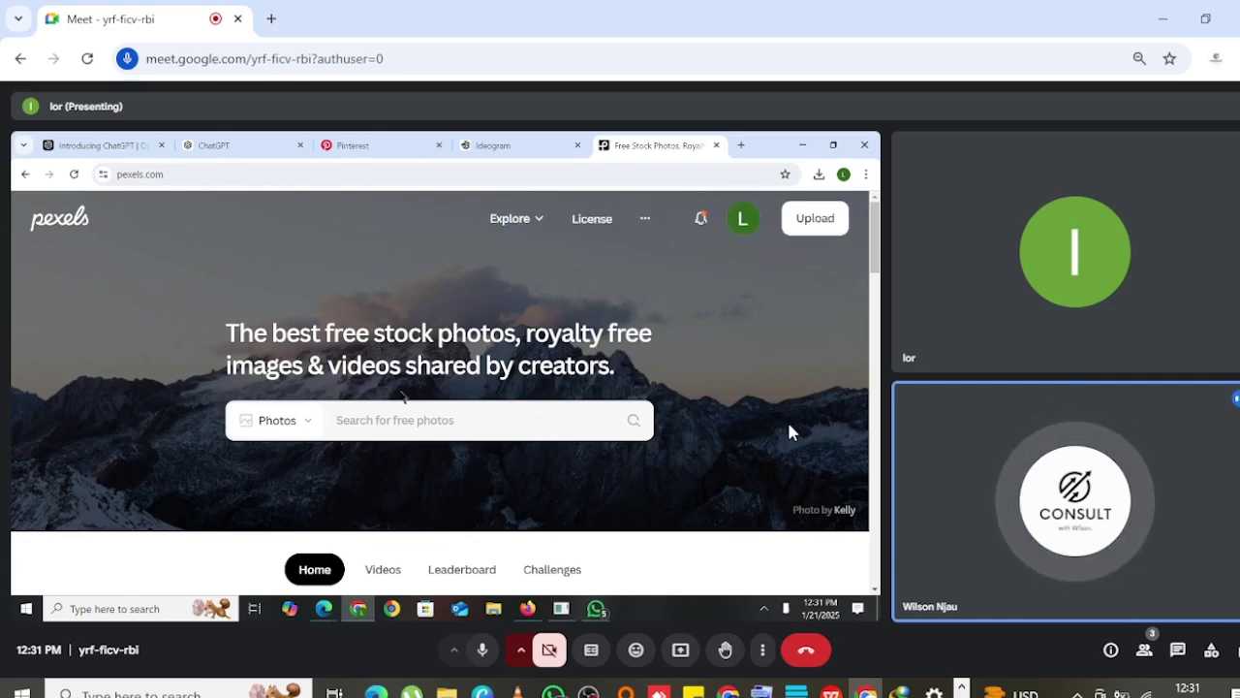
# Enter "model working out" as the search for free photos on Pexels.
pyautogui.click(403, 420)
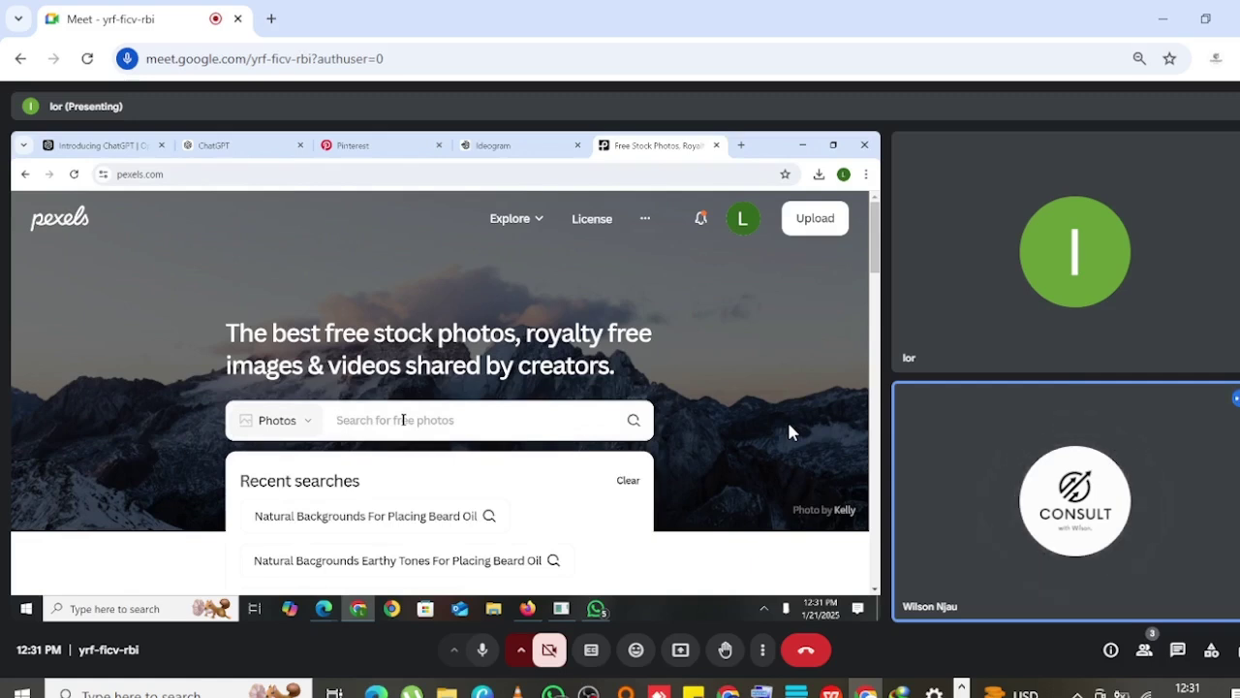
pyautogui.write('mode')
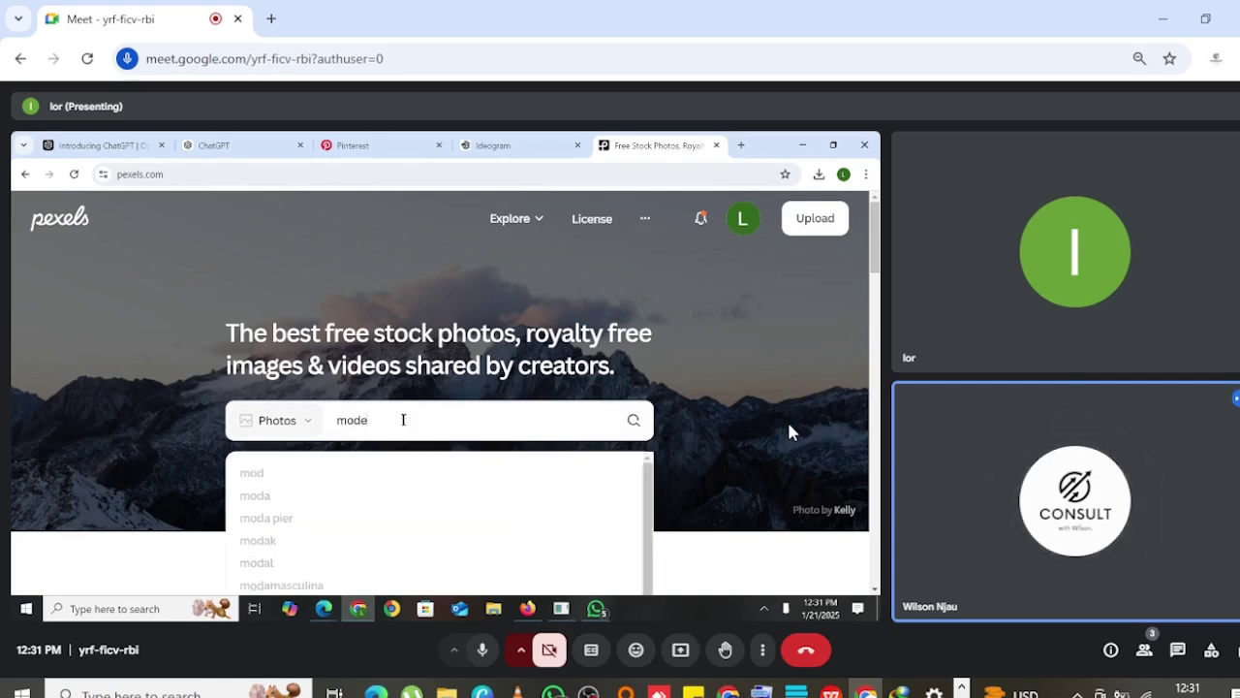
pyautogui.write(' wor')
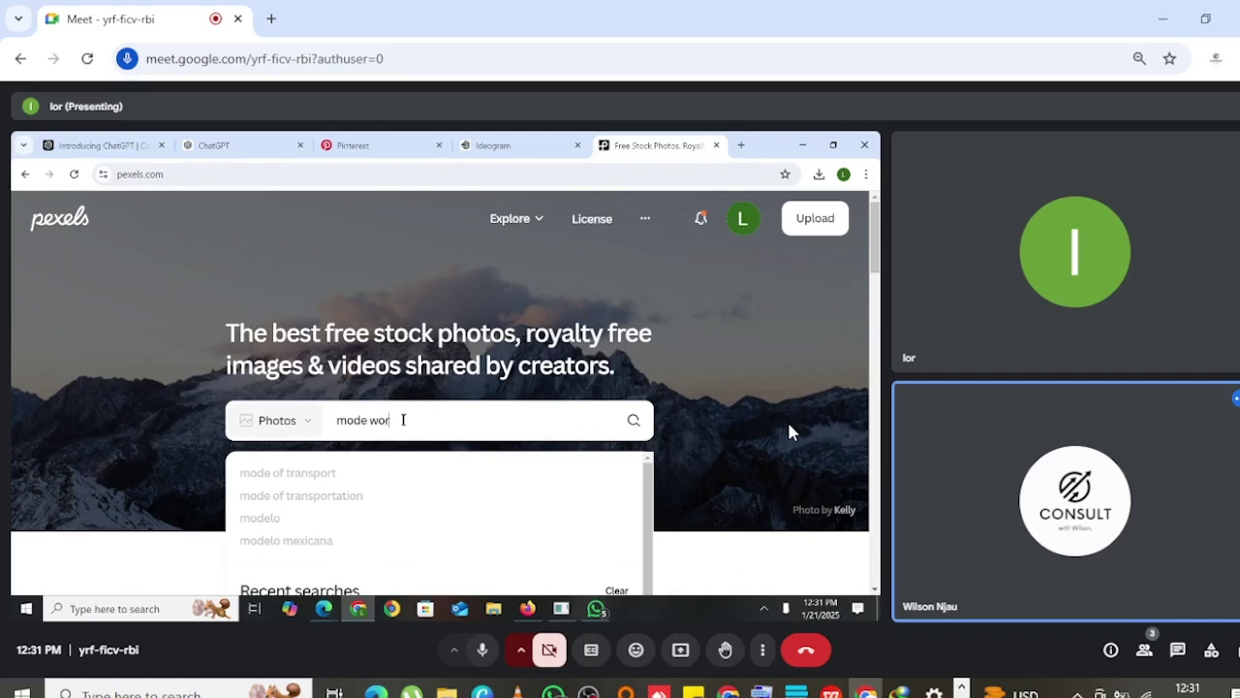
pyautogui.write('king')
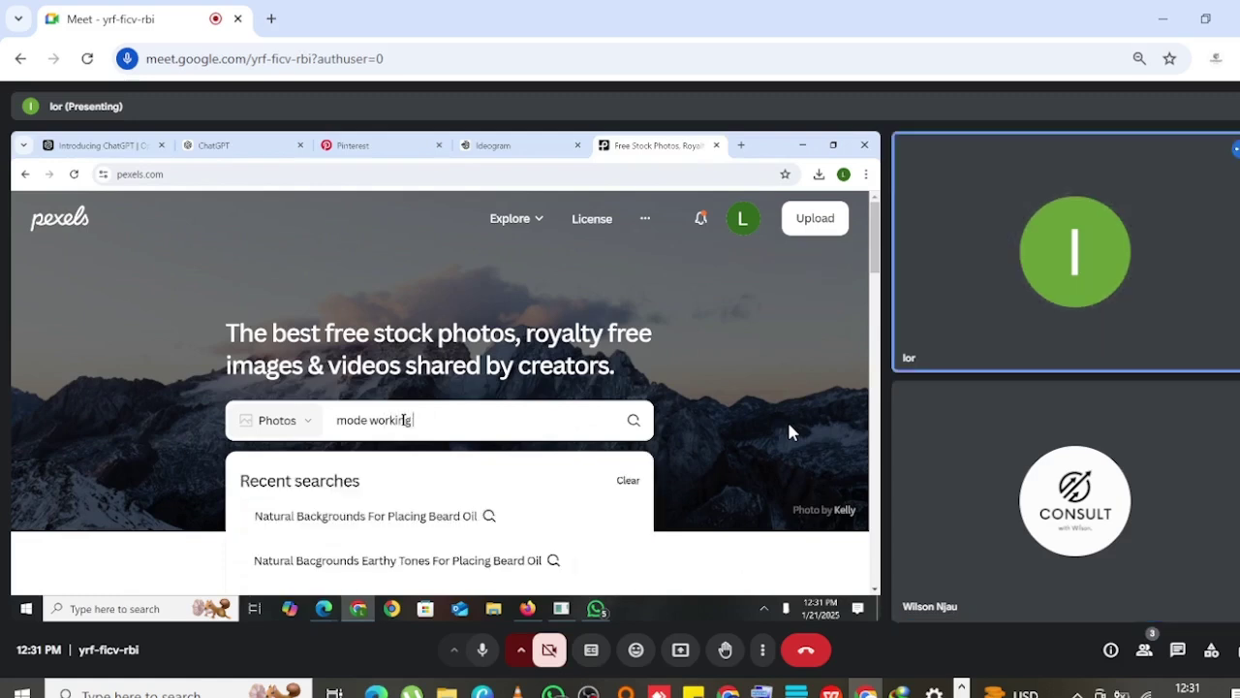
pyautogui.write(' out')
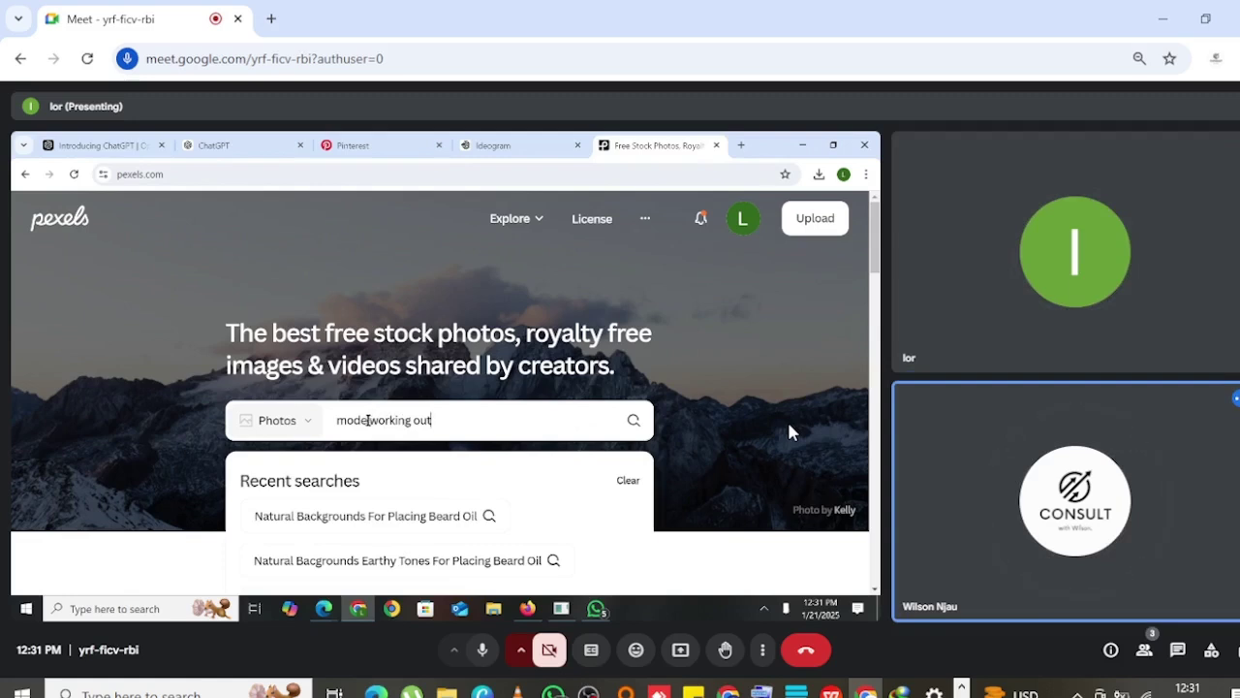
pyautogui.click(367, 419)
pyautogui.write('l')
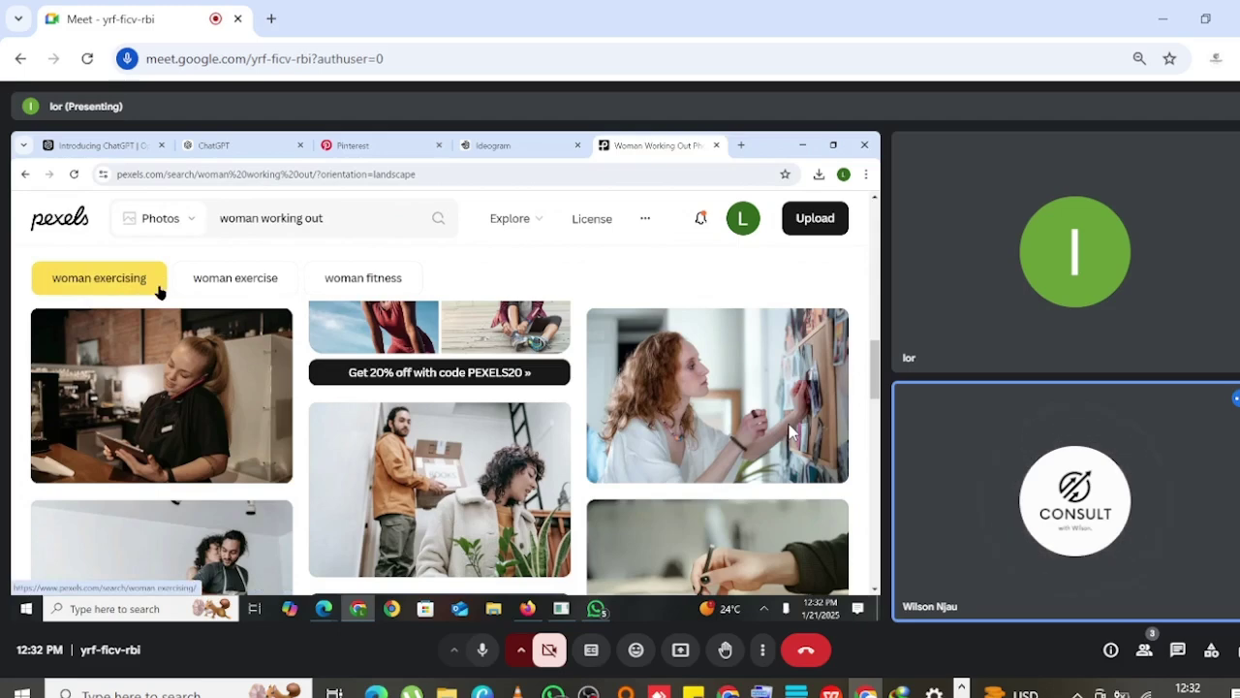
# Switch to the related search "woman fitness" and look through the photos for suitable workout images.
pyautogui.click(347, 281)
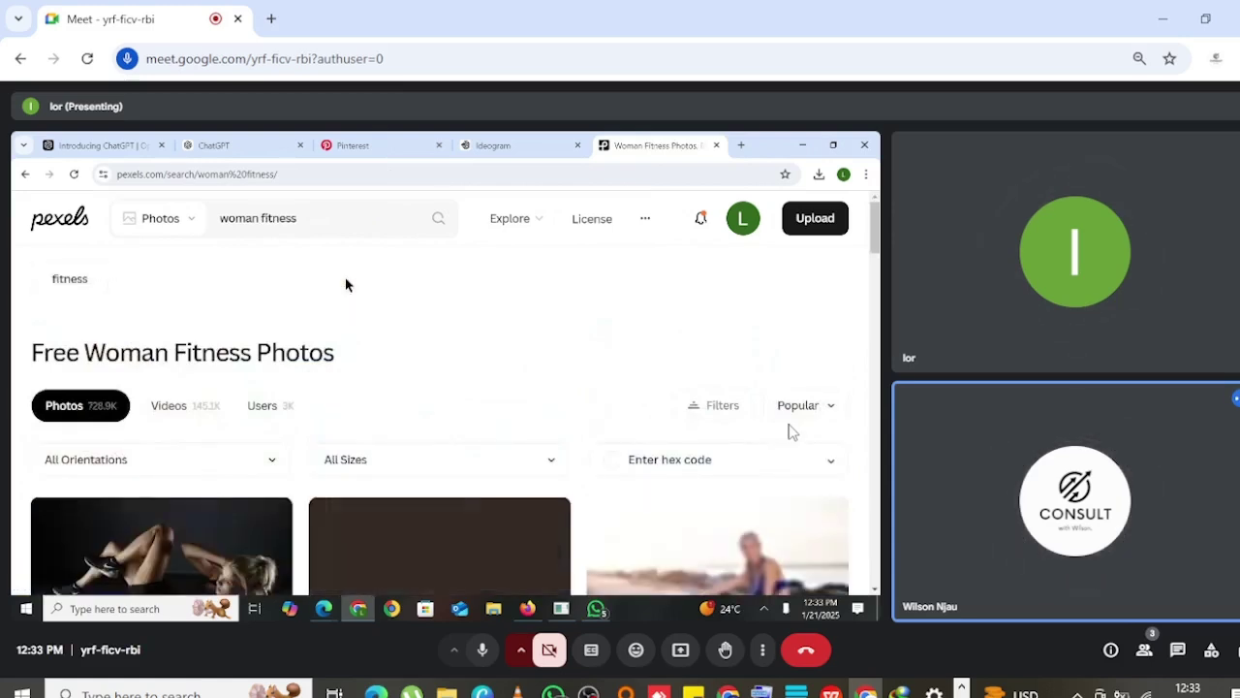
pyautogui.scroll(-3, 194, 523)
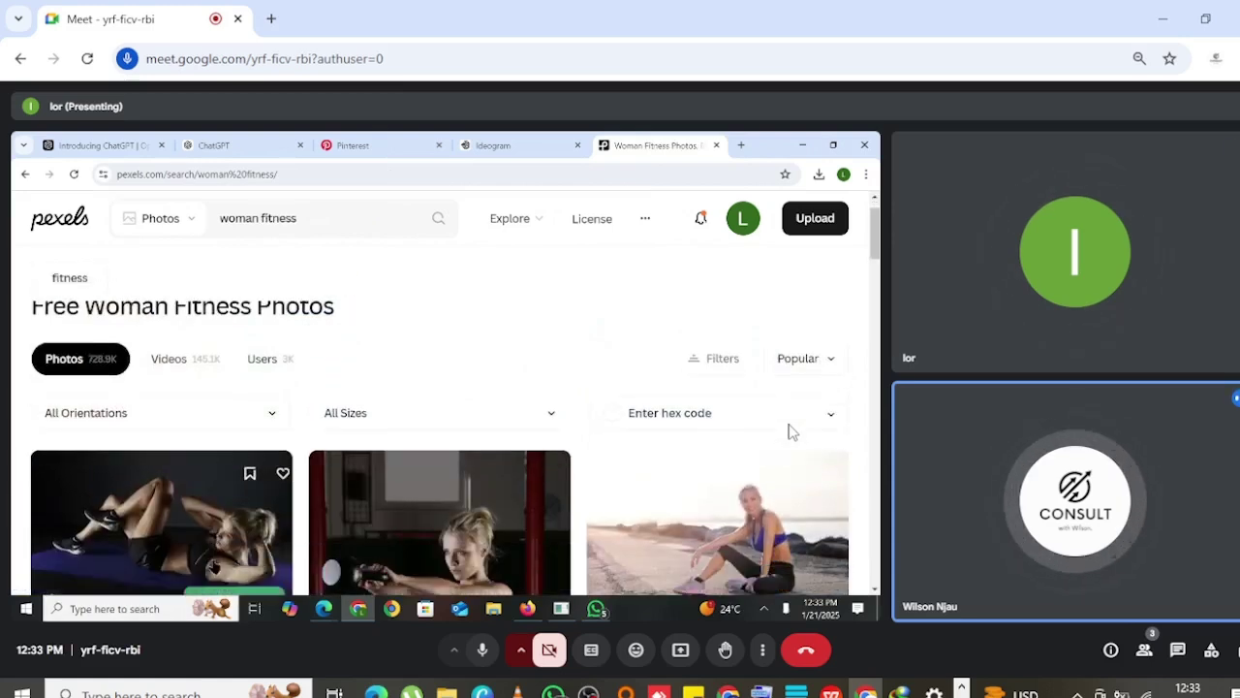
pyautogui.scroll(-5, 412, 492)
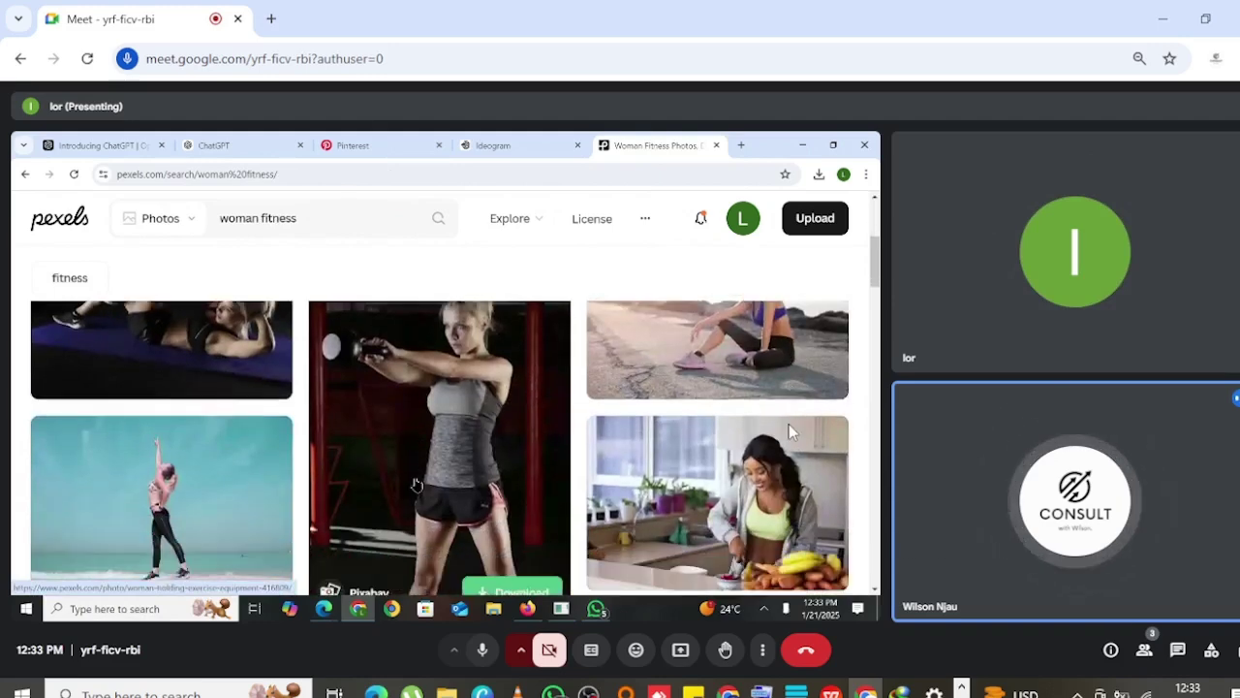
pyautogui.scroll(-3, 414, 487)
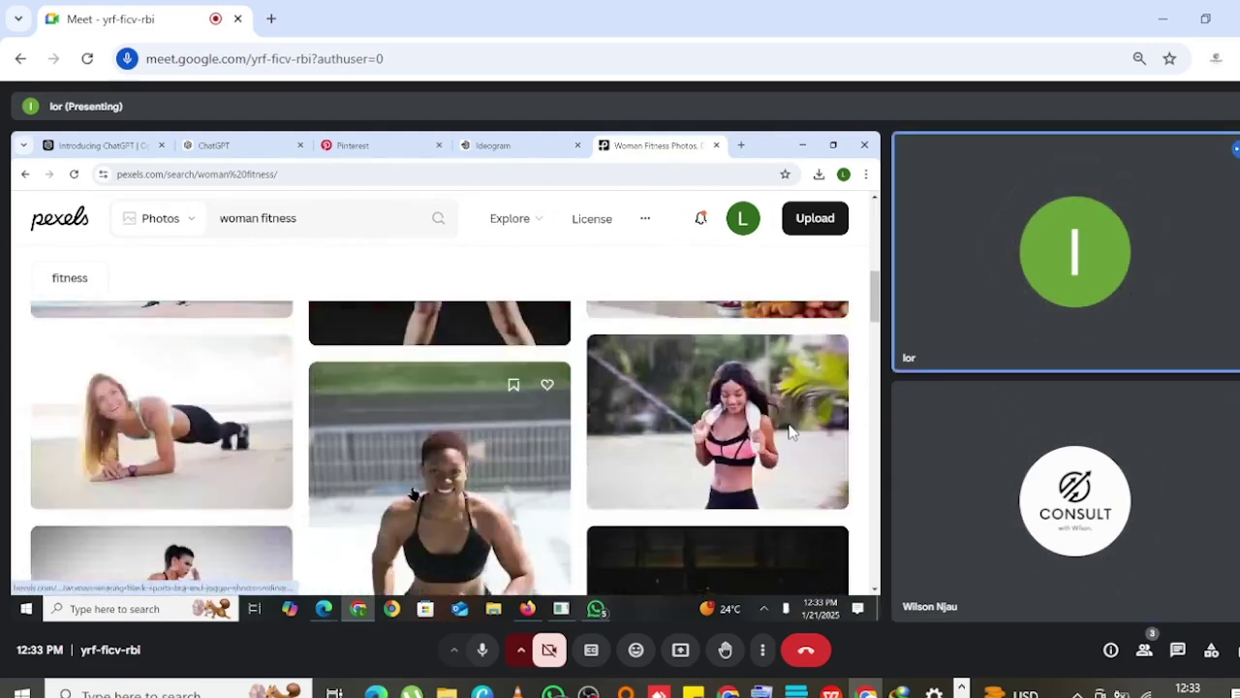
pyautogui.scroll(-4, 413, 494)
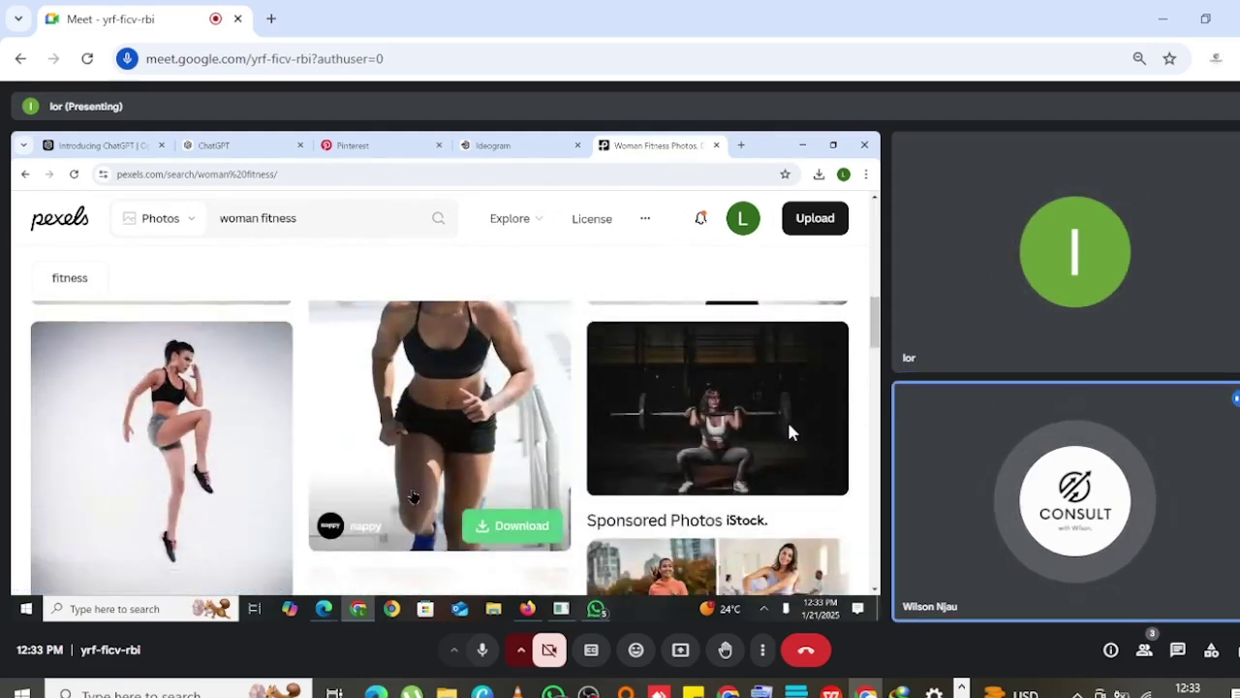
pyautogui.scroll(-6, 412, 496)
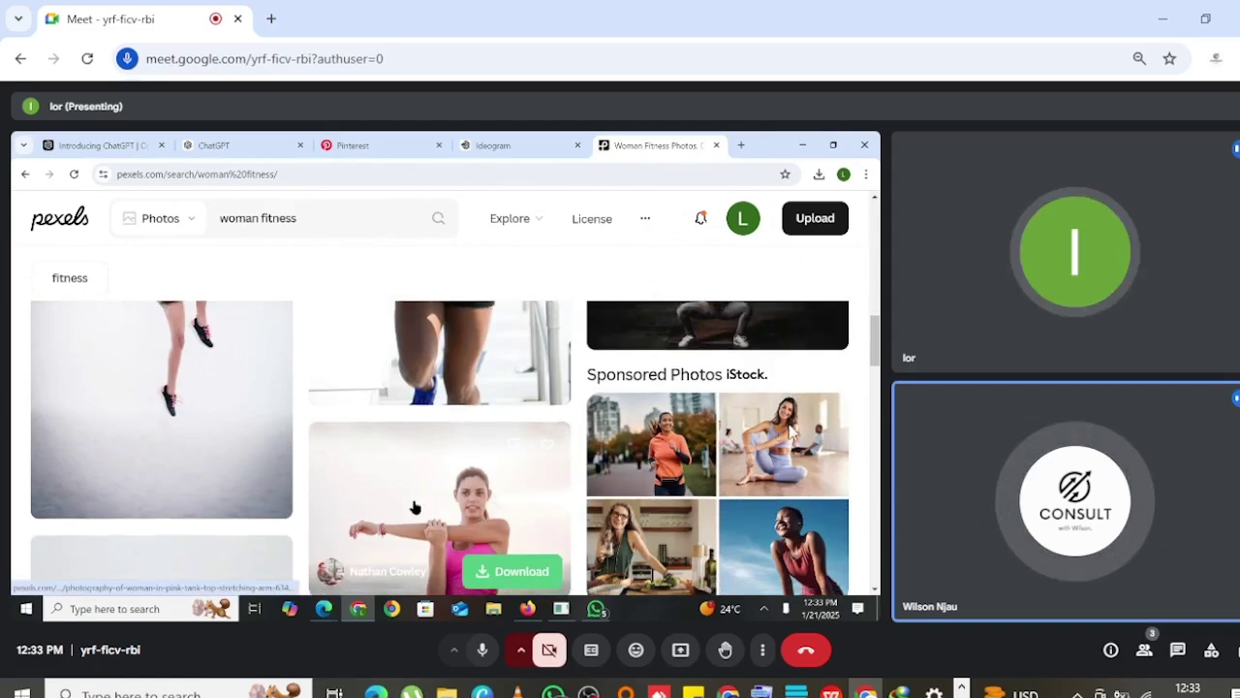
pyautogui.scroll(-5, 415, 507)
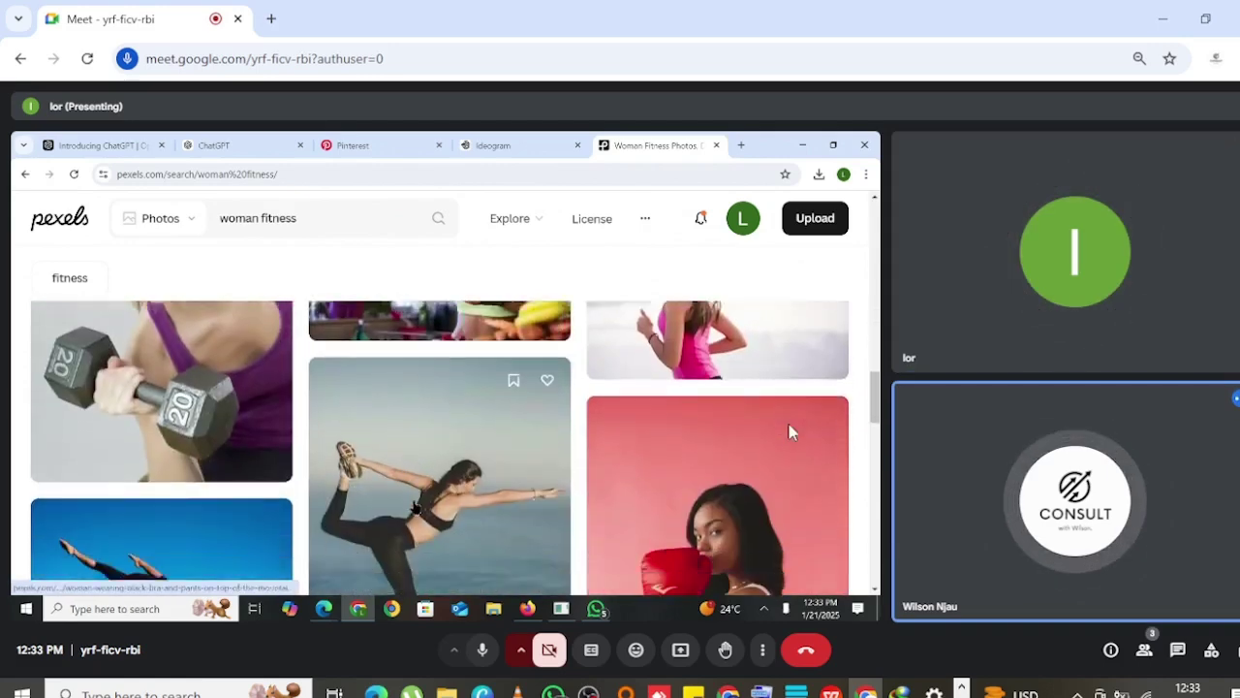
pyautogui.scroll(10, 414, 507)
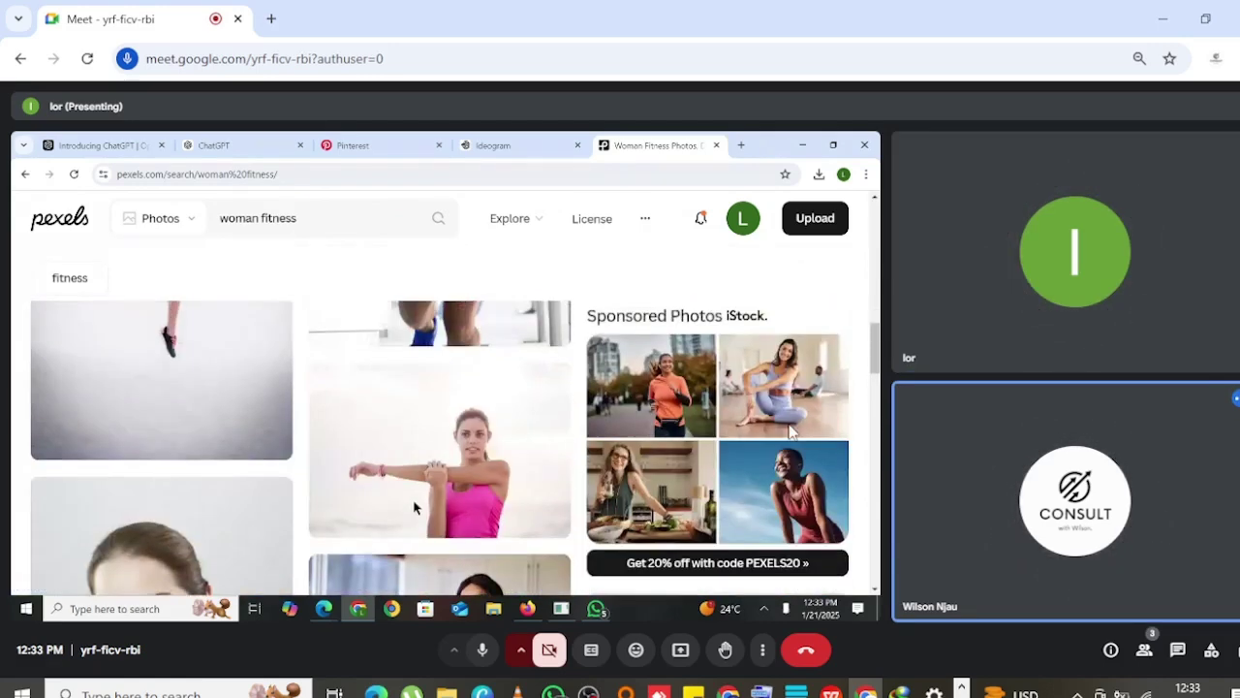
# Filter the woman fitness photo results to horizontal orientation.
pyautogui.scroll(-8, 413, 507)
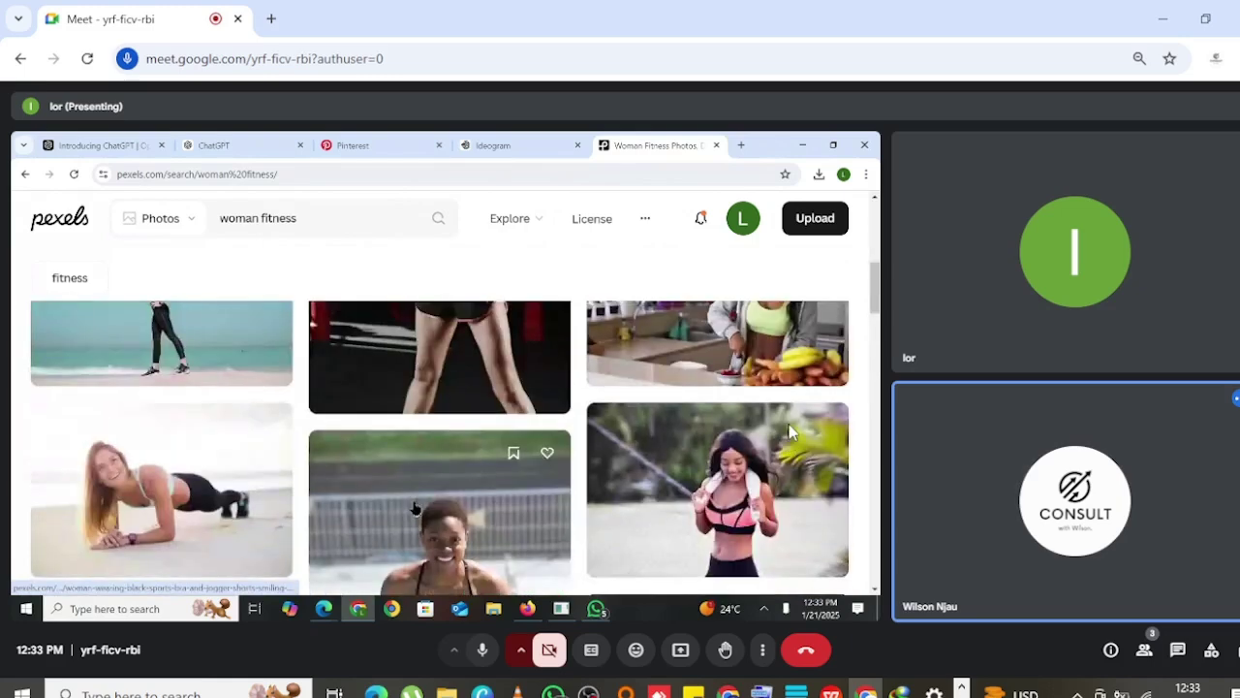
pyautogui.scroll(3, 789, 431)
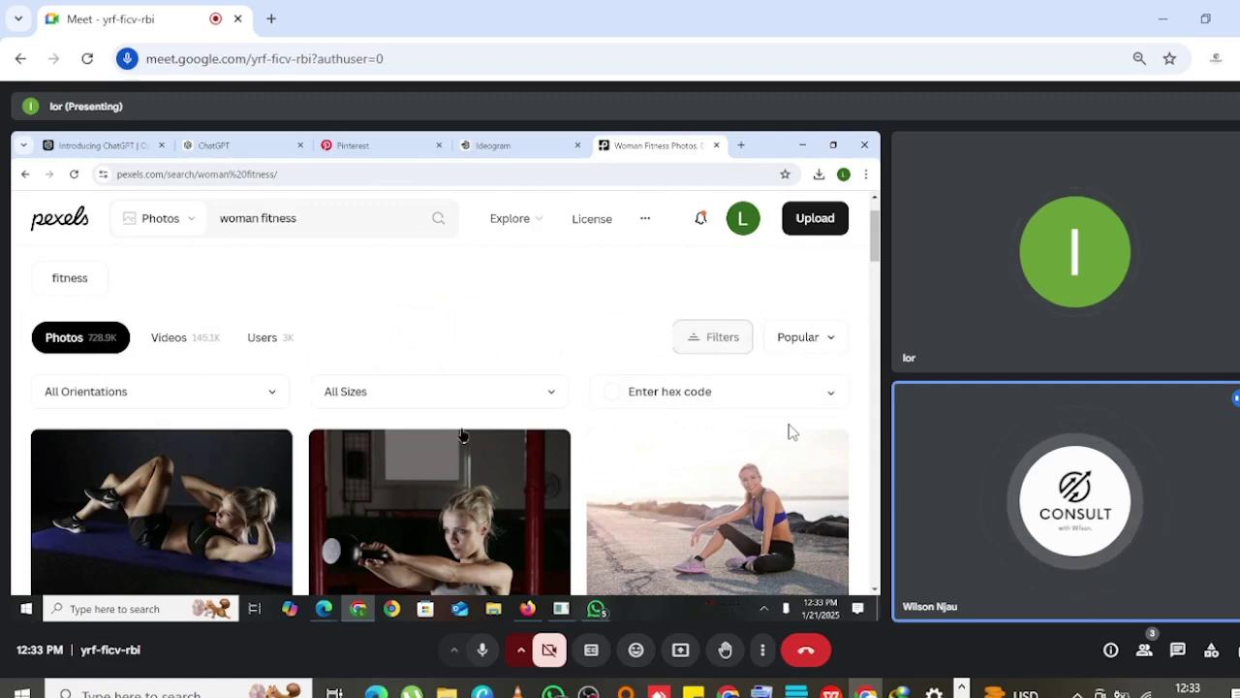
pyautogui.click(146, 395)
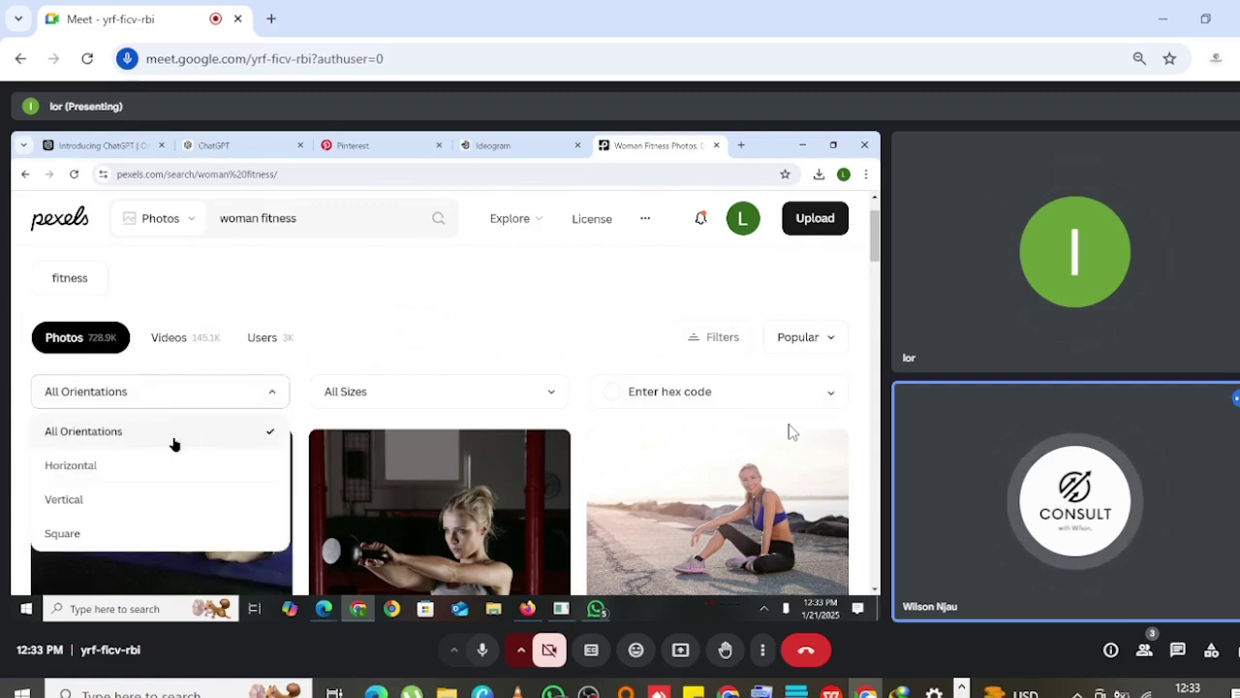
pyautogui.click(72, 466)
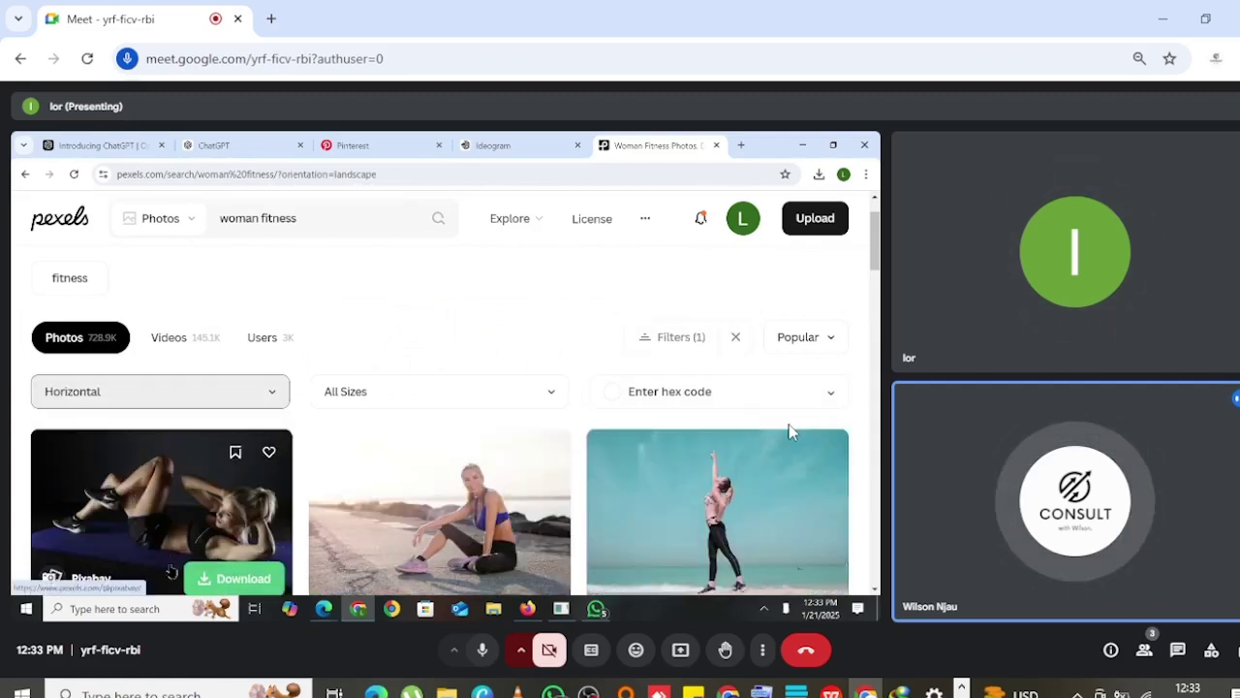
# Look through the horizontal woman fitness photos for suitable workout images, then return to the start of the results.
pyautogui.scroll(-1, 789, 432)
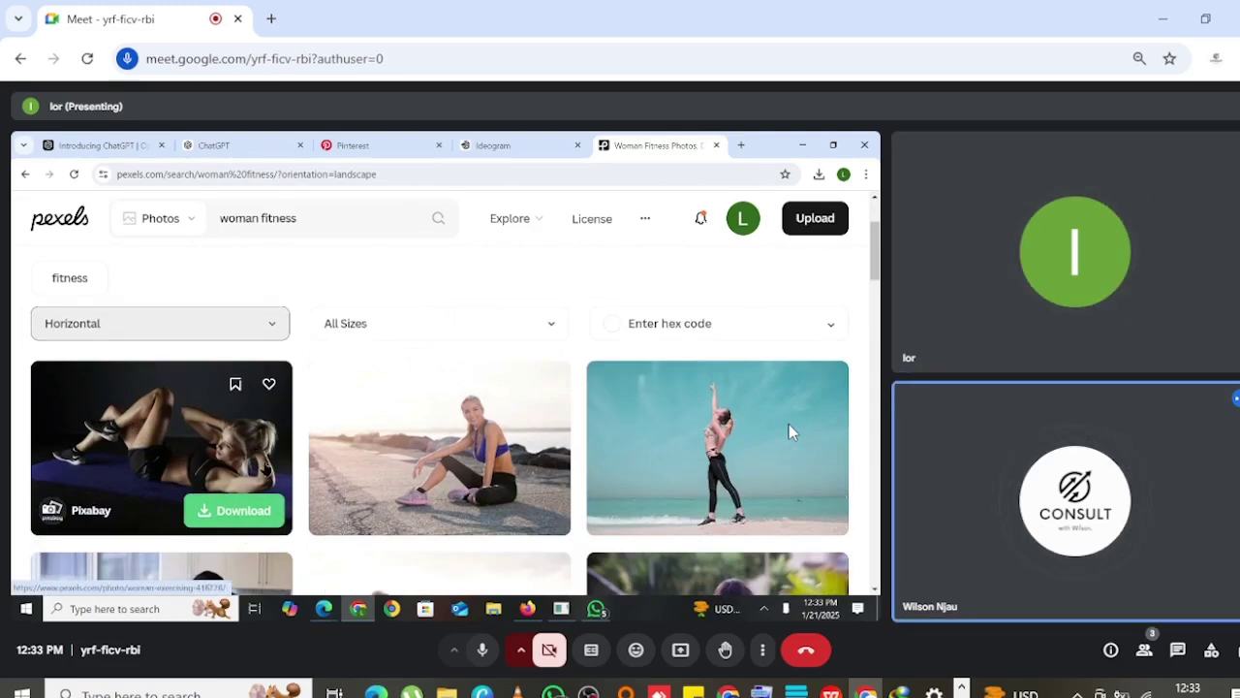
pyautogui.scroll(-4, 303, 438)
pyautogui.scroll(5, 332, 443)
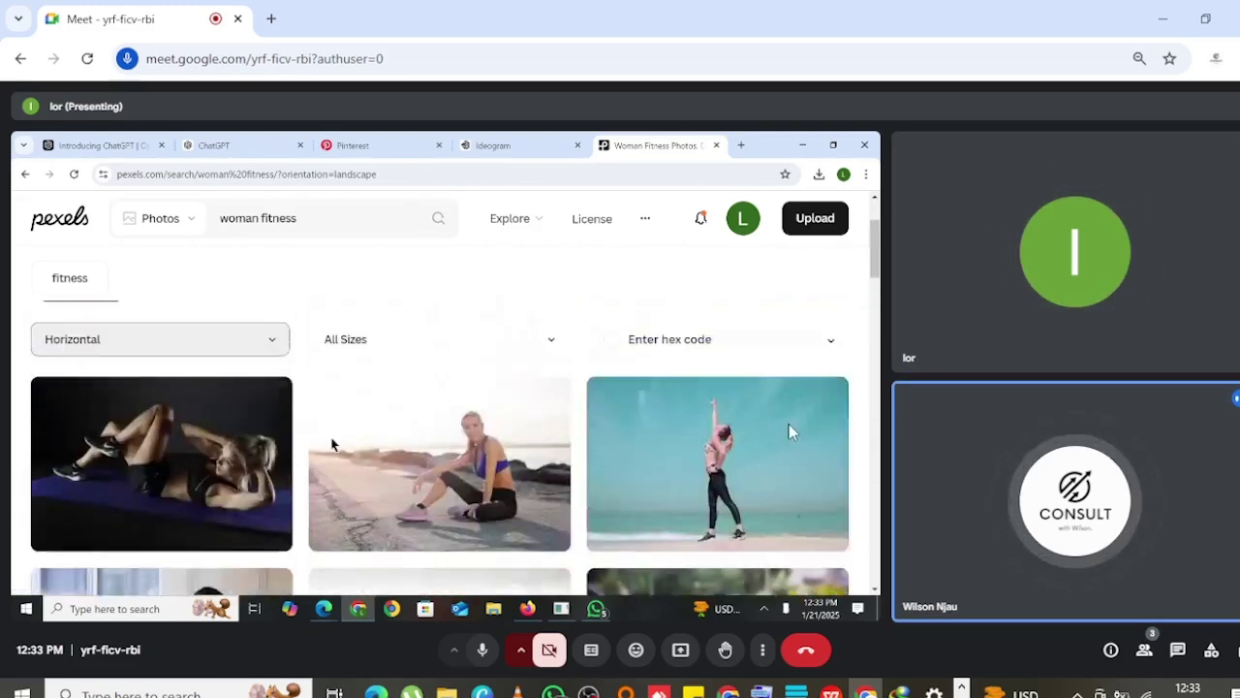
pyautogui.scroll(-8, 321, 453)
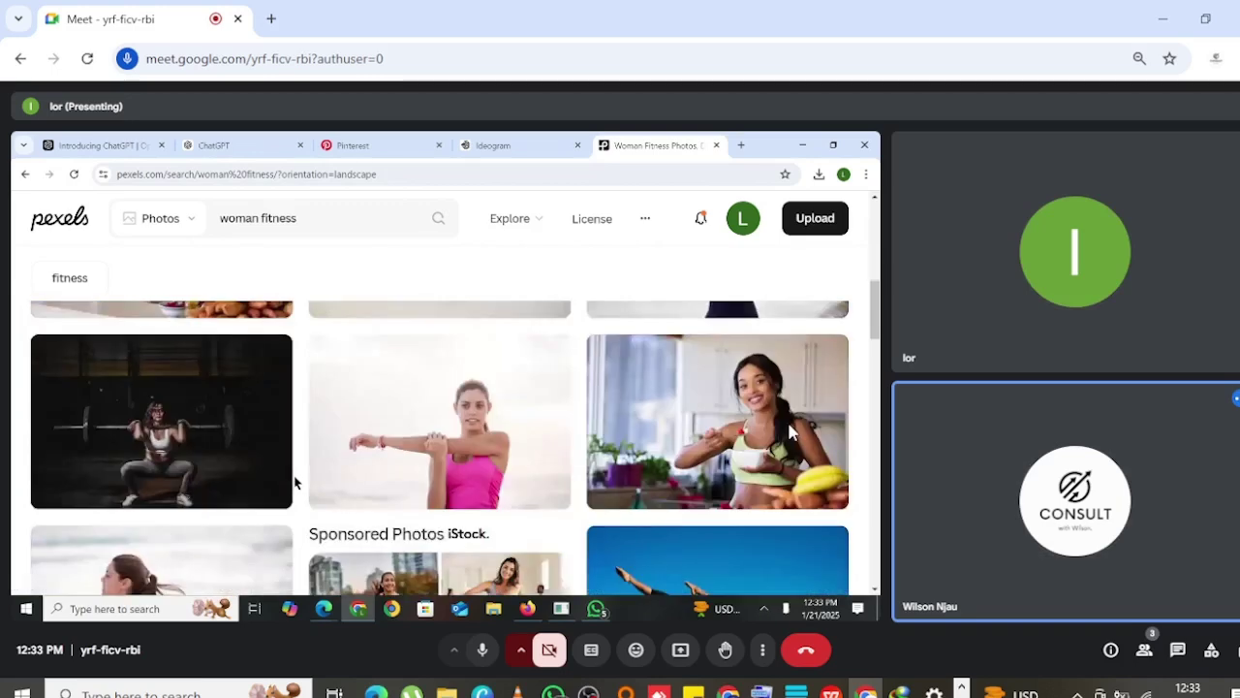
pyautogui.scroll(-5, 295, 481)
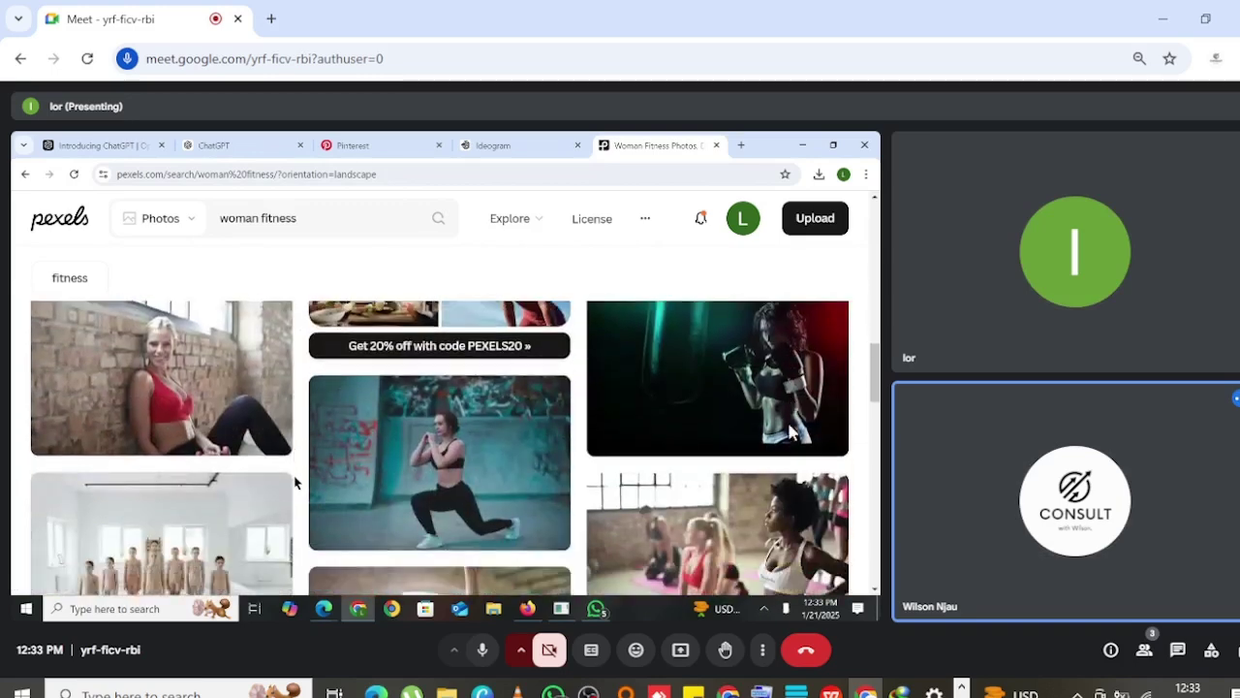
pyautogui.scroll(-5, 296, 482)
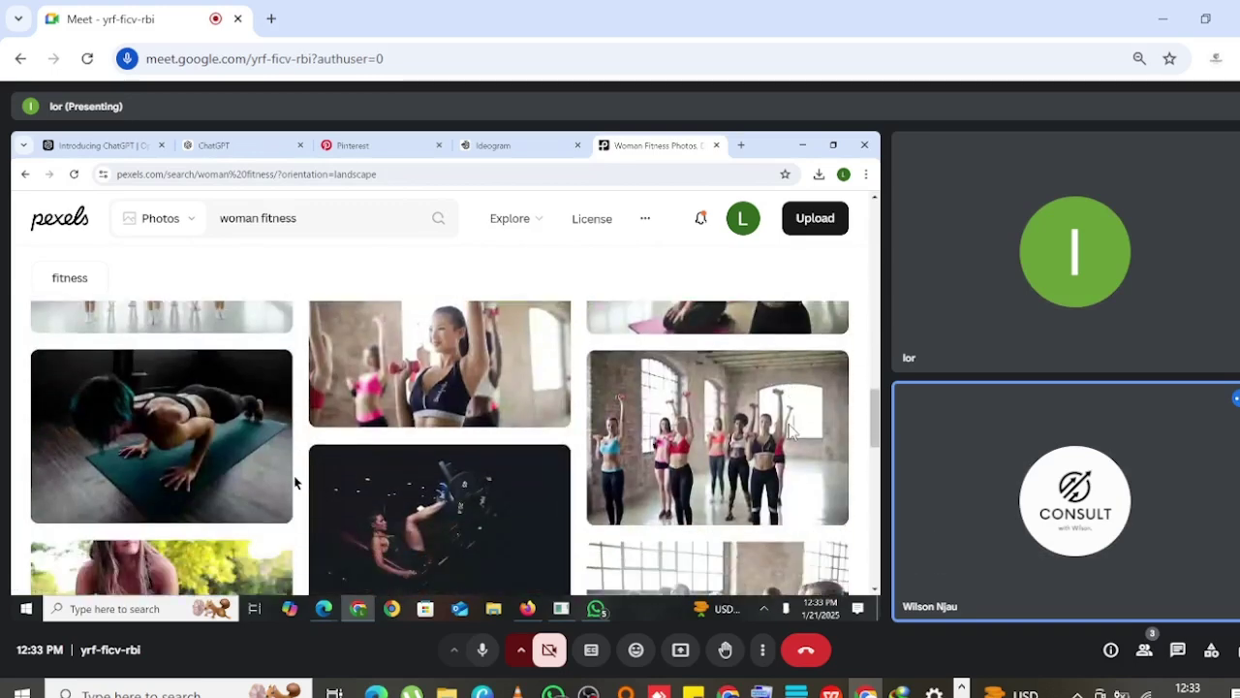
pyautogui.scroll(-1, 296, 482)
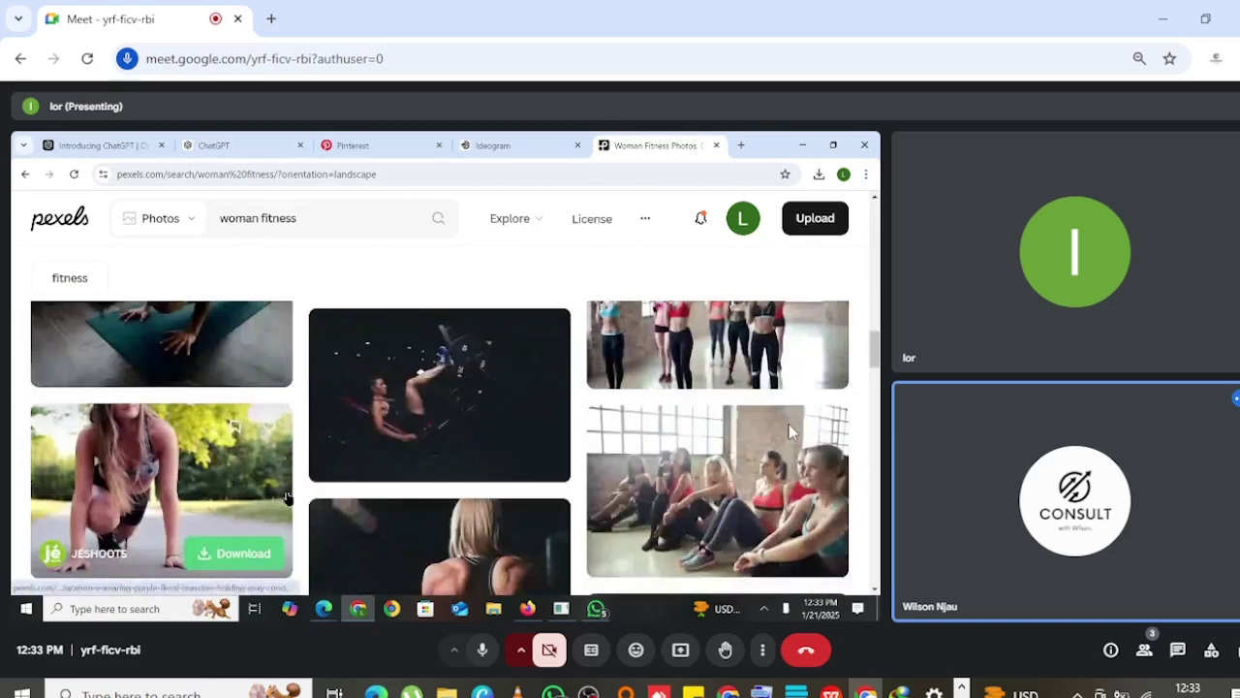
pyautogui.scroll(-6, 286, 496)
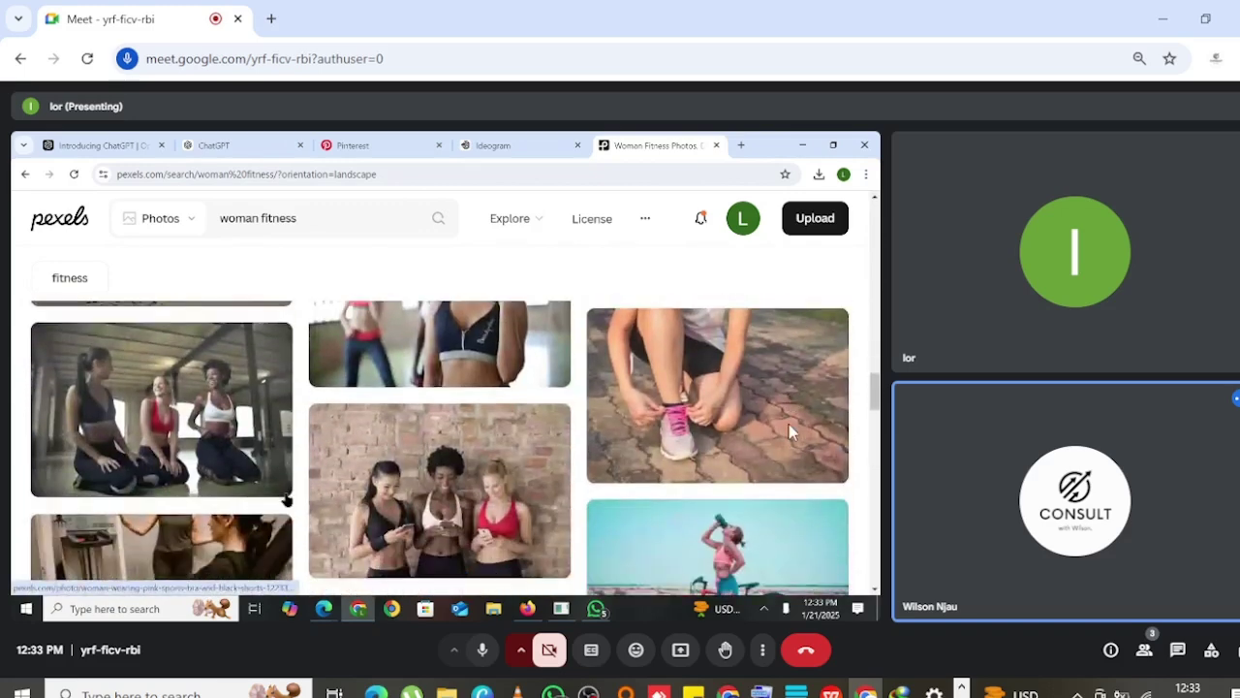
pyautogui.scroll(-3, 286, 496)
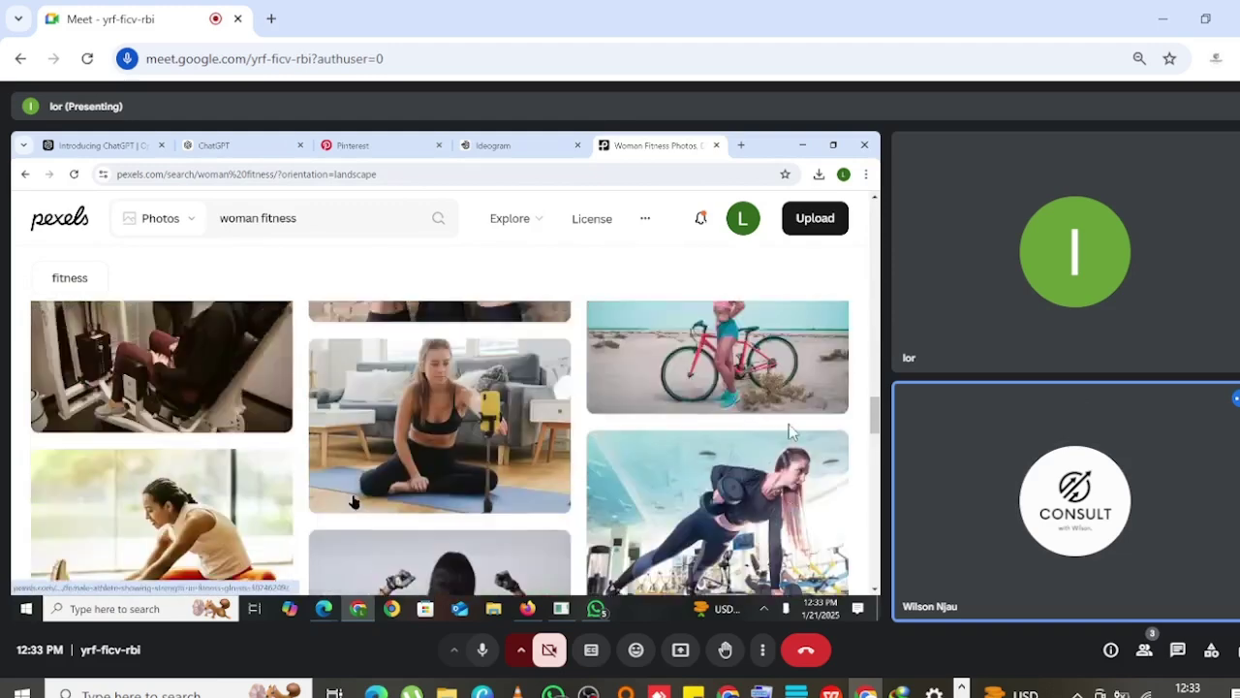
pyautogui.scroll(3, 354, 501)
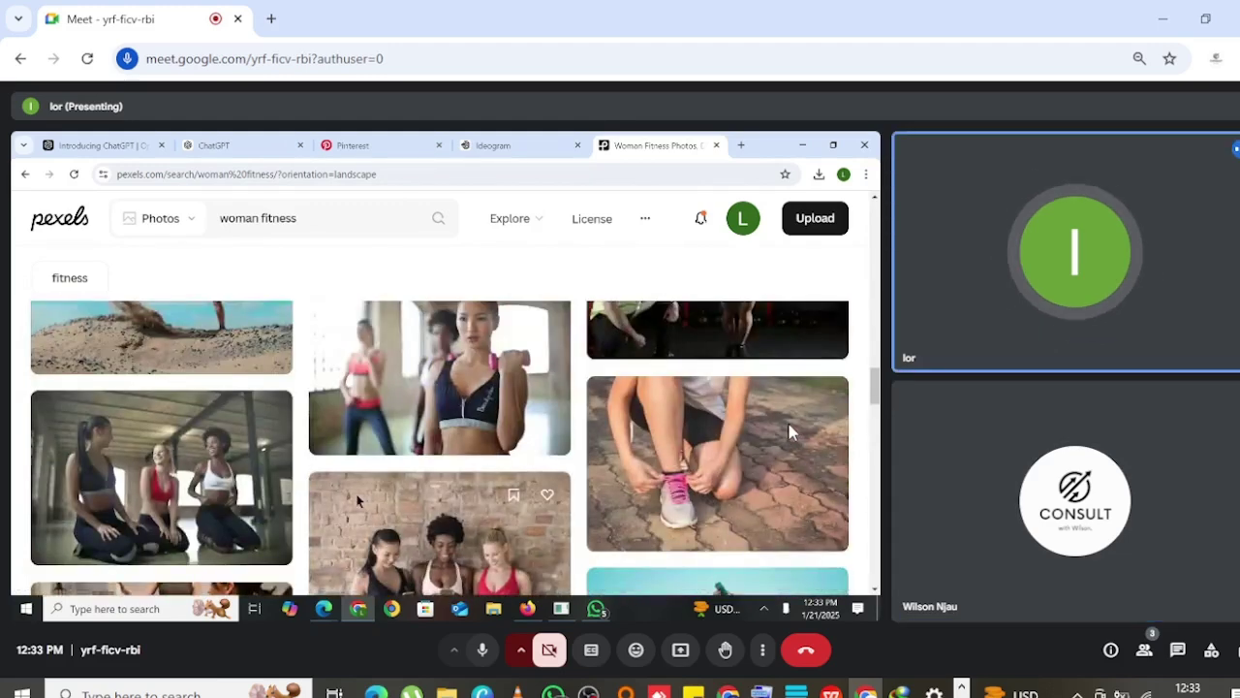
pyautogui.scroll(5, 356, 501)
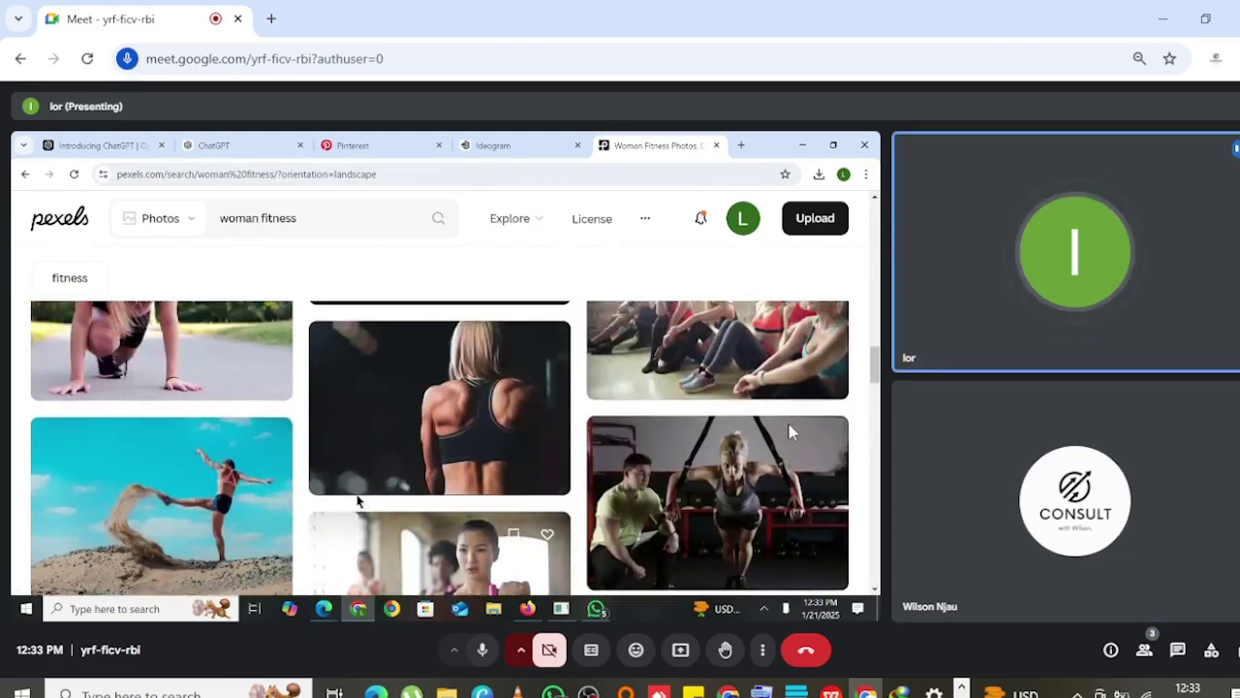
pyautogui.scroll(5, 357, 501)
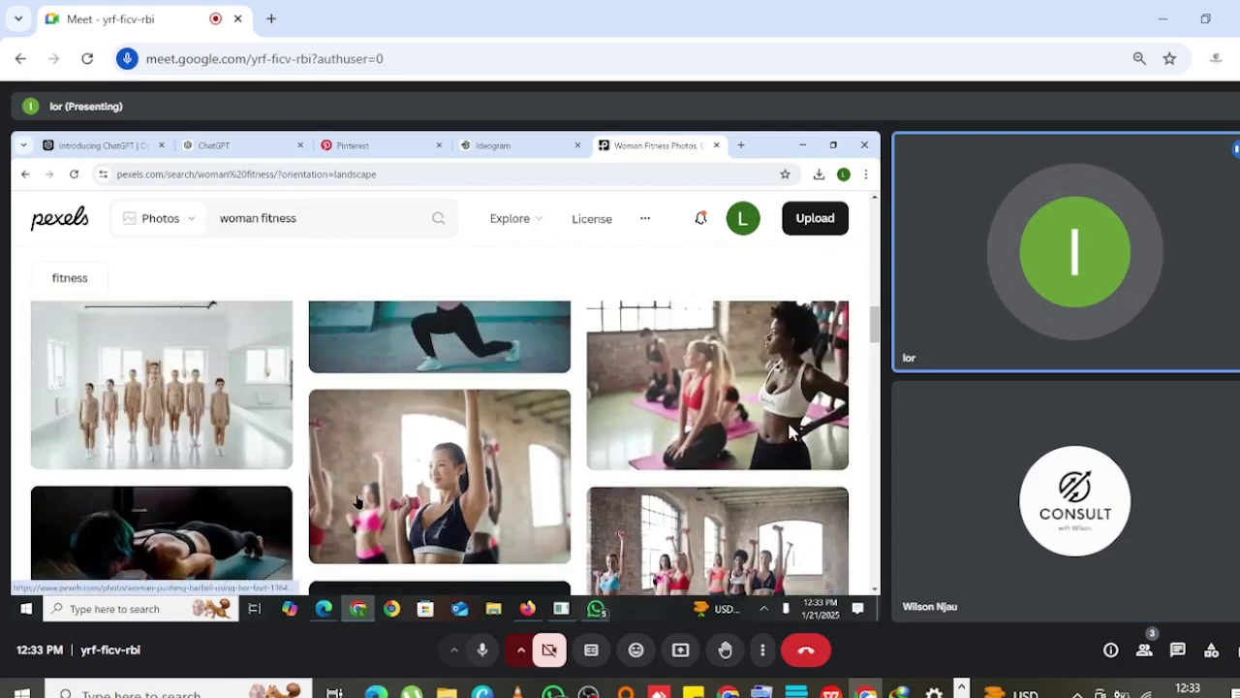
pyautogui.moveTo(357, 501)
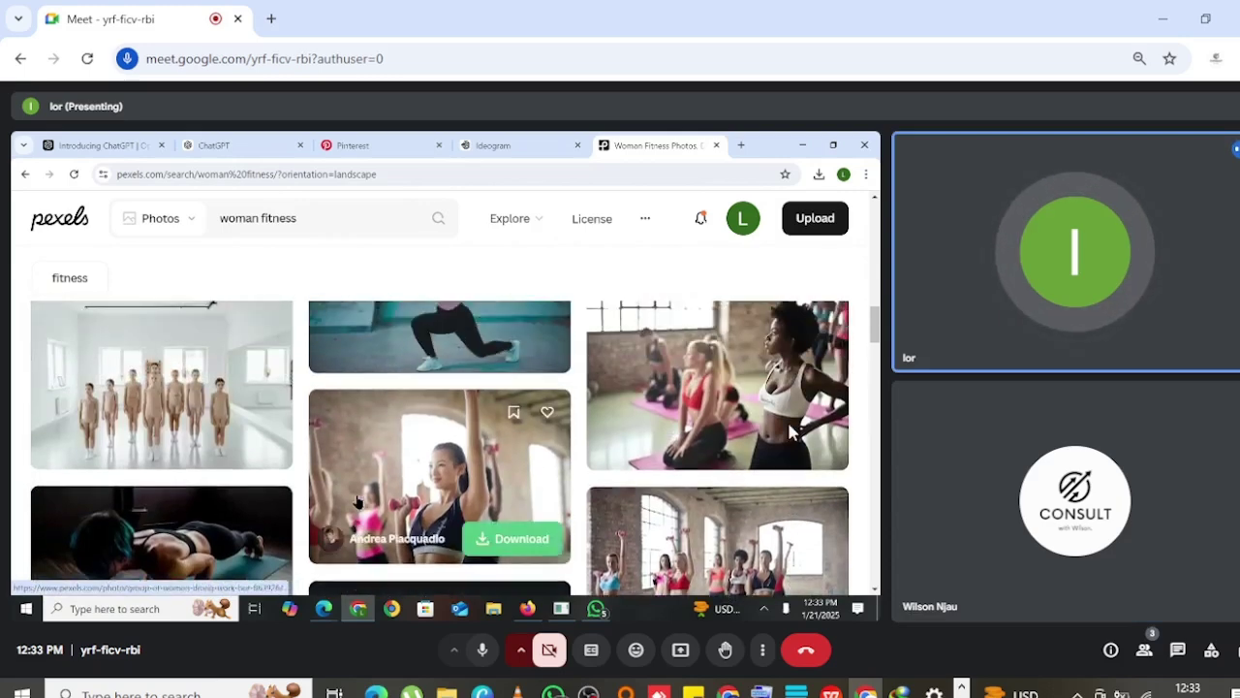
pyautogui.scroll(1, 357, 501)
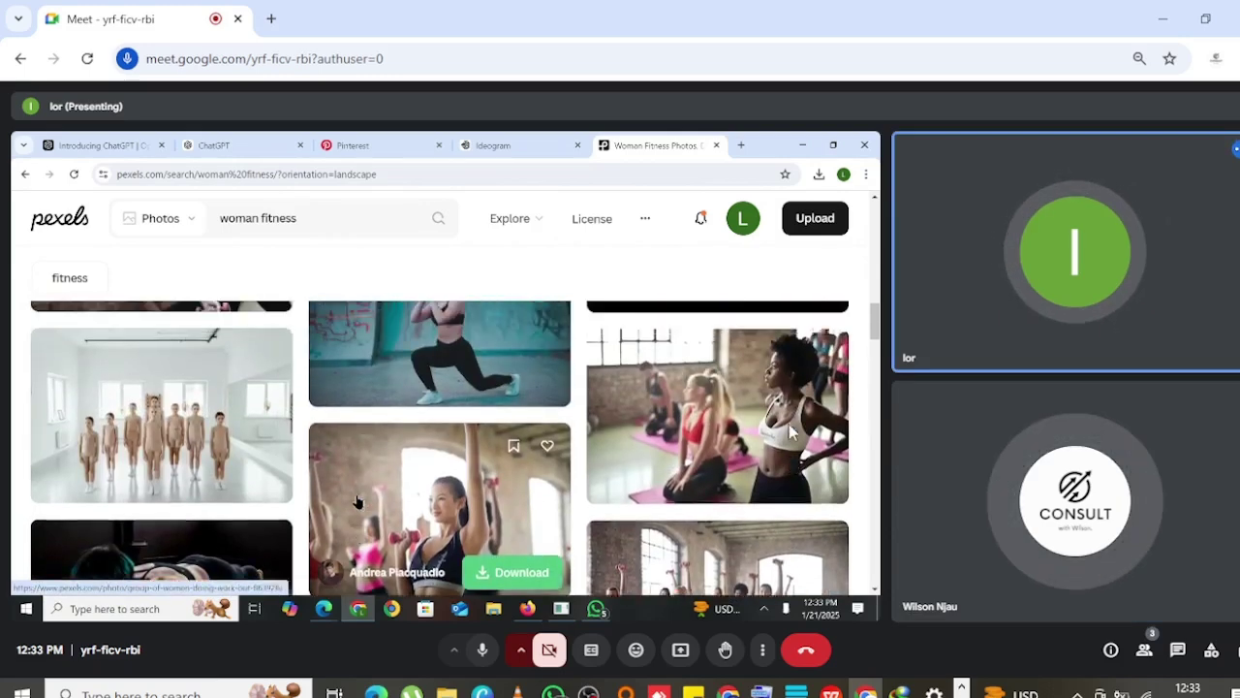
pyautogui.scroll(10, 357, 501)
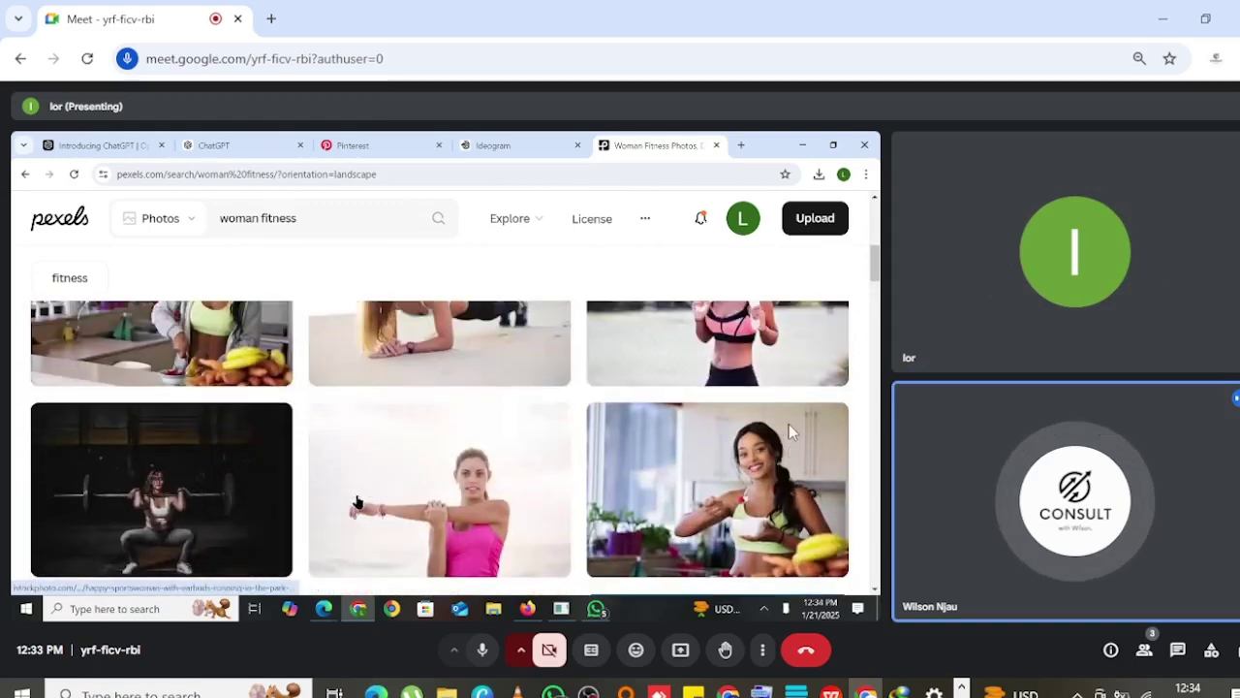
pyautogui.scroll(5, 357, 501)
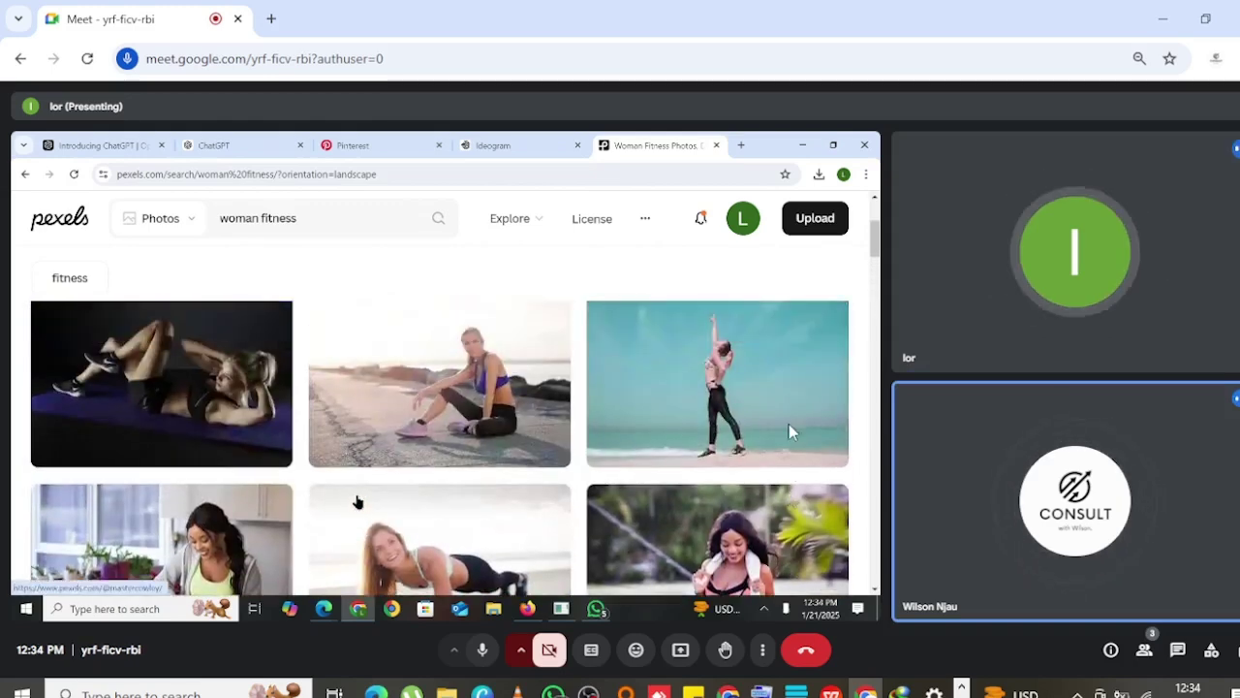
pyautogui.scroll(3, 357, 501)
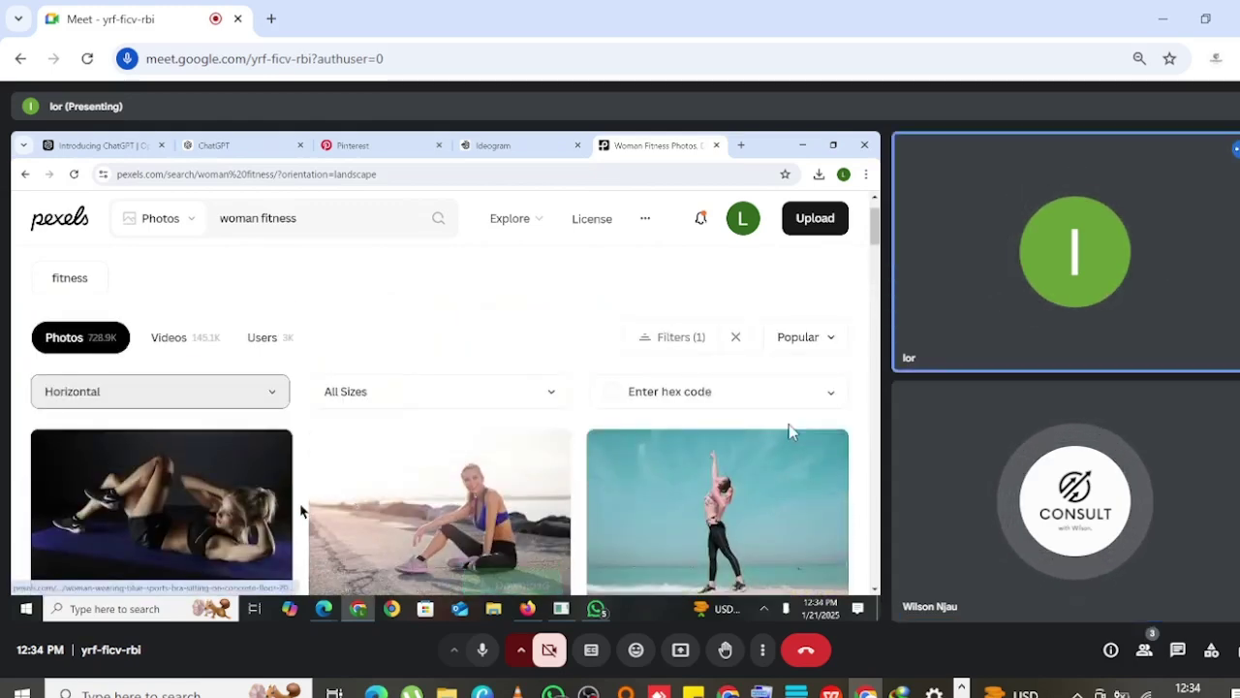